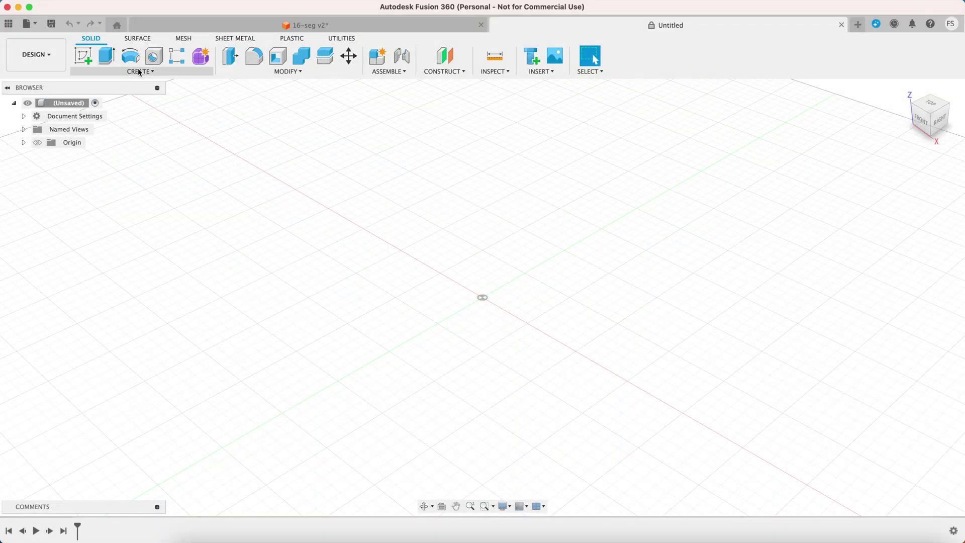
Step: Start a sketch on the horizontal ground plane and draw a reference rectangle from the origin, 55 mm high and about 37.7 mm wide
{"action": "left_click", "coordinate": [83, 55]}
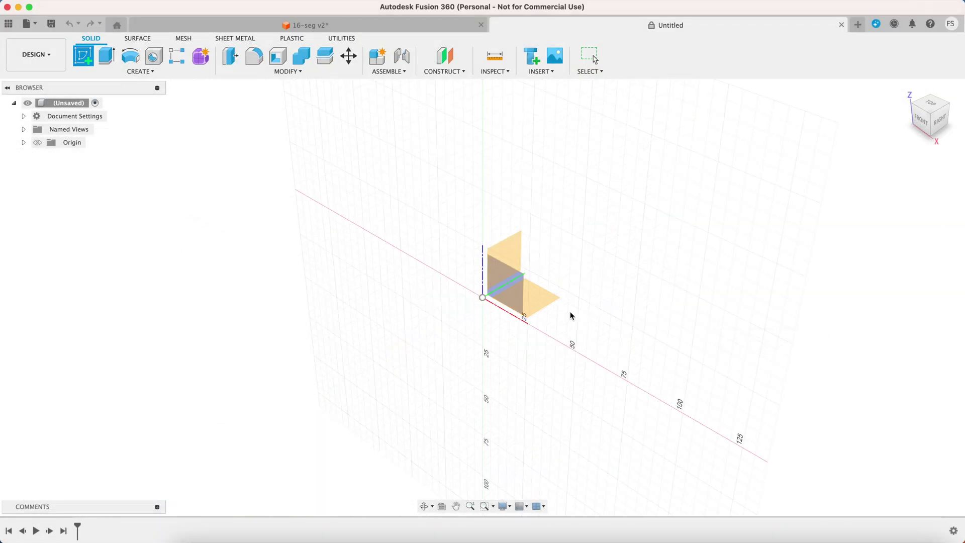
{"action": "left_click", "coordinate": [546, 299]}
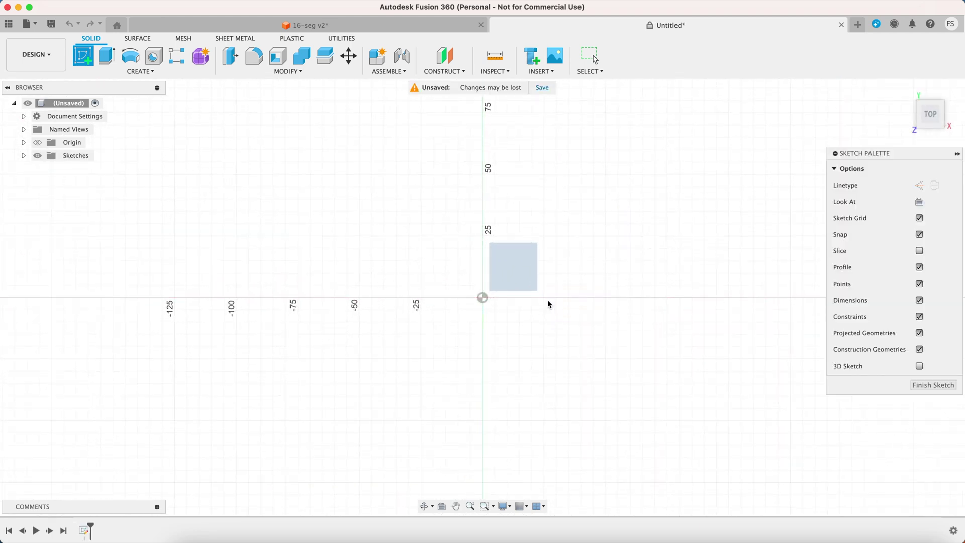
{"action": "left_click", "coordinate": [106, 57]}
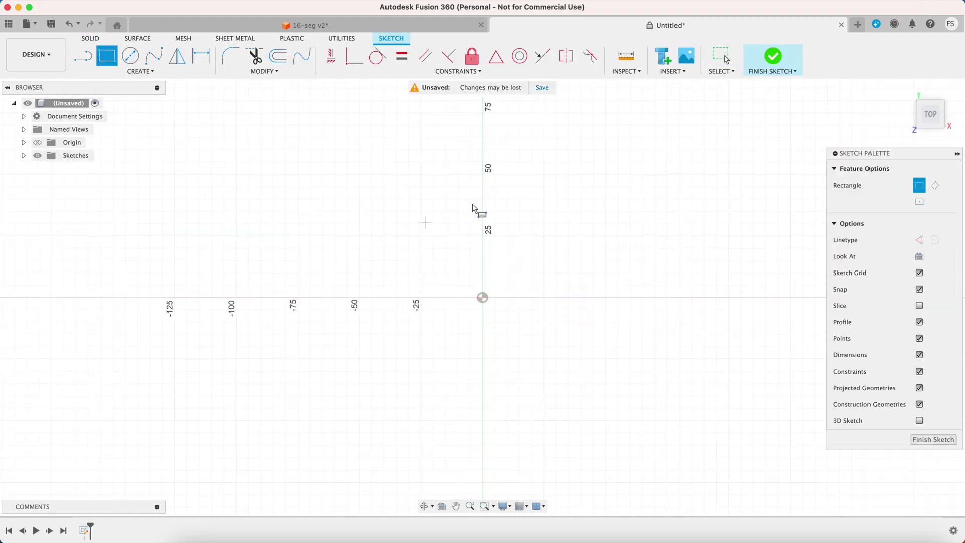
{"action": "left_click", "coordinate": [483, 297]}
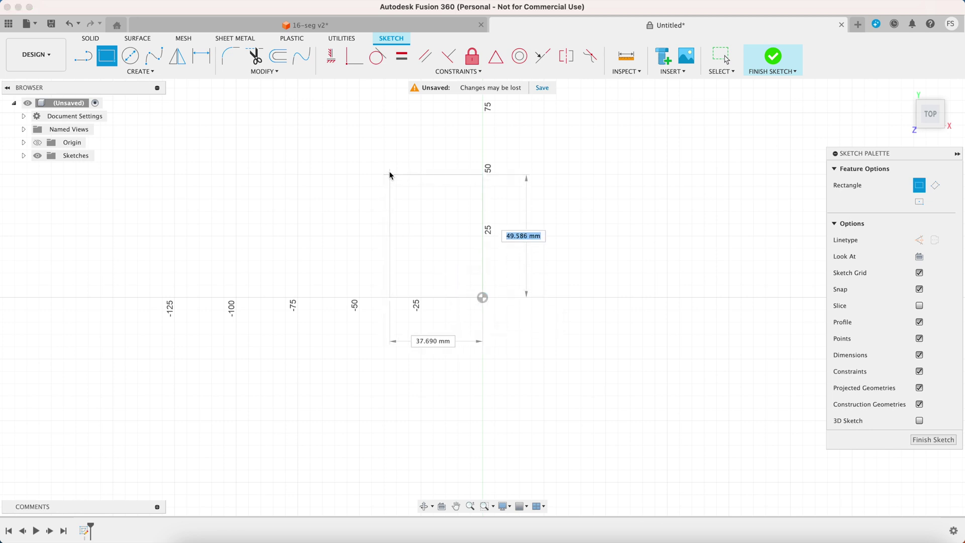
{"action": "type", "text": "55"}
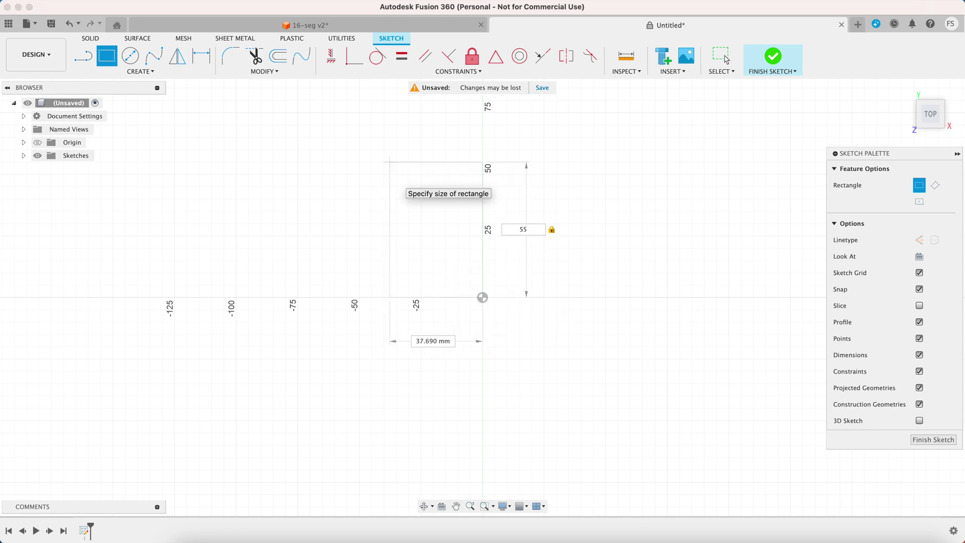
{"action": "left_click", "coordinate": [726, 59]}
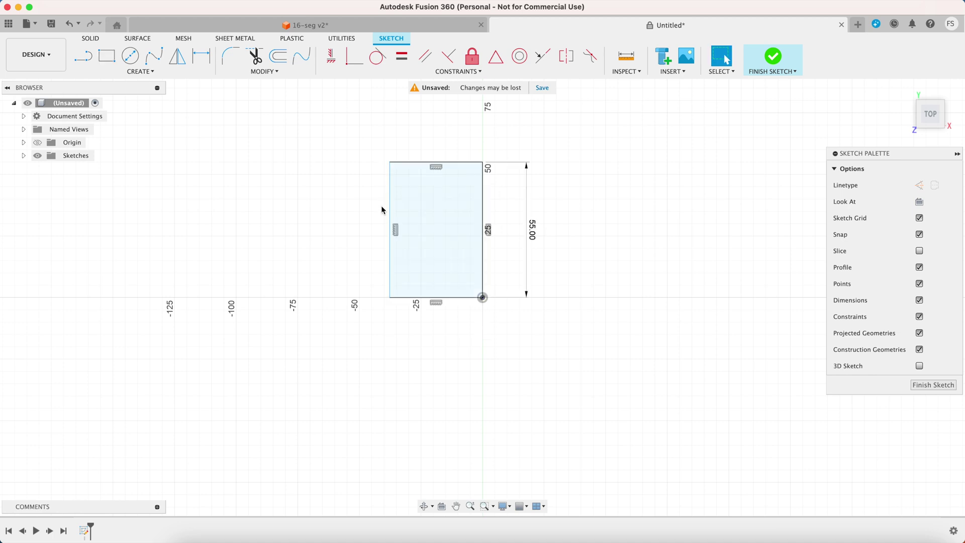
Step: Insert the 16-segment digit SVG from the 3D folder, placing it beside the rectangle and scaling it to the rectangle's 55 mm height
{"action": "left_click", "coordinate": [678, 73]}
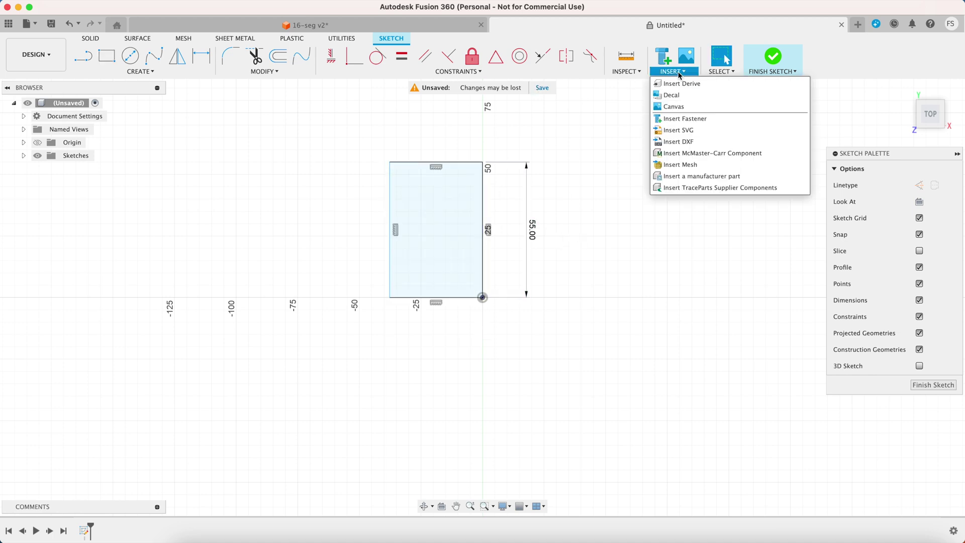
{"action": "left_click", "coordinate": [688, 132]}
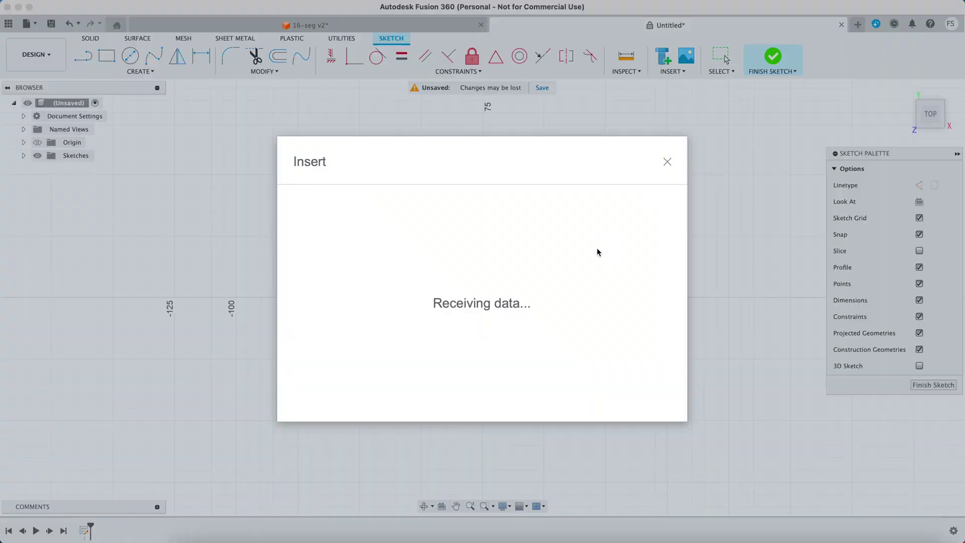
{"action": "left_click", "coordinate": [352, 388]}
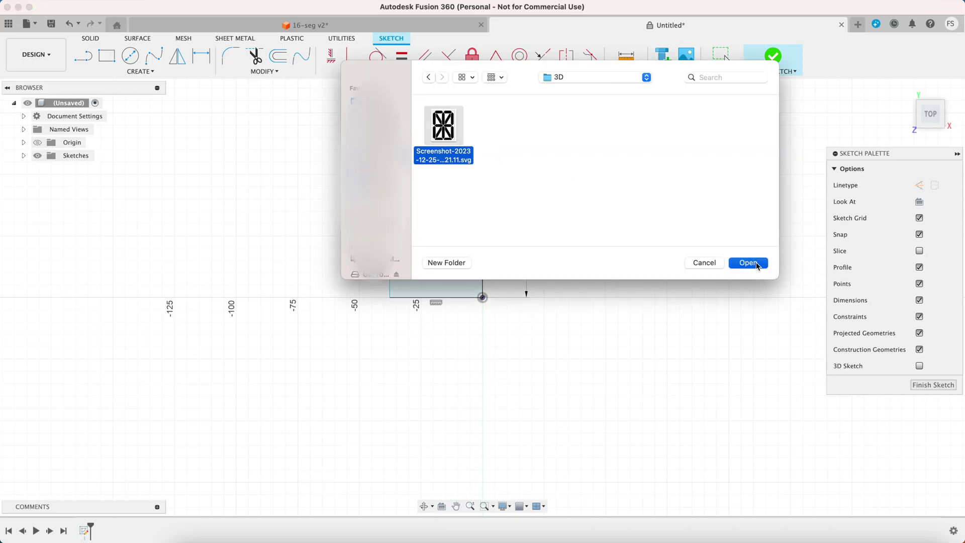
{"action": "left_click", "coordinate": [747, 263]}
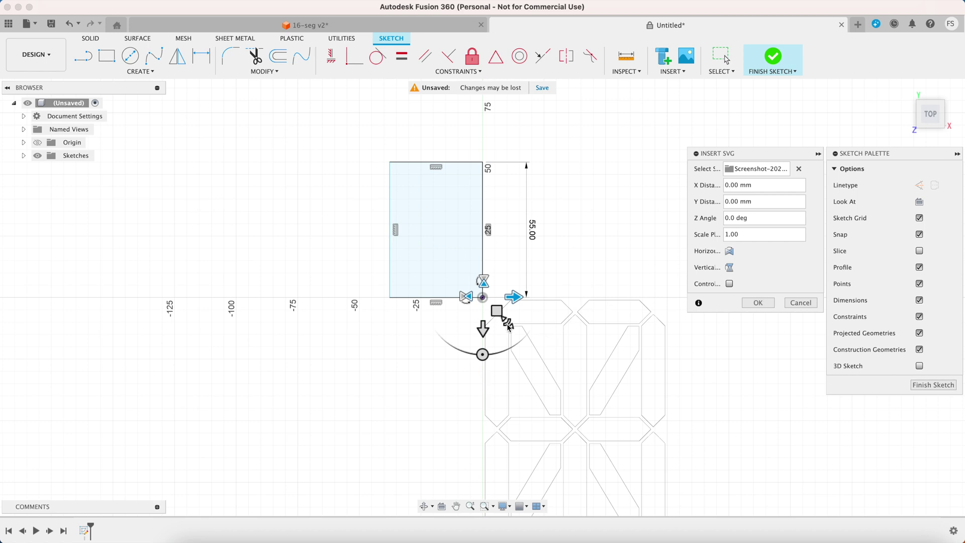
{"action": "left_click_drag", "start_coordinate": [491, 221], "coordinate": [499, 221]}
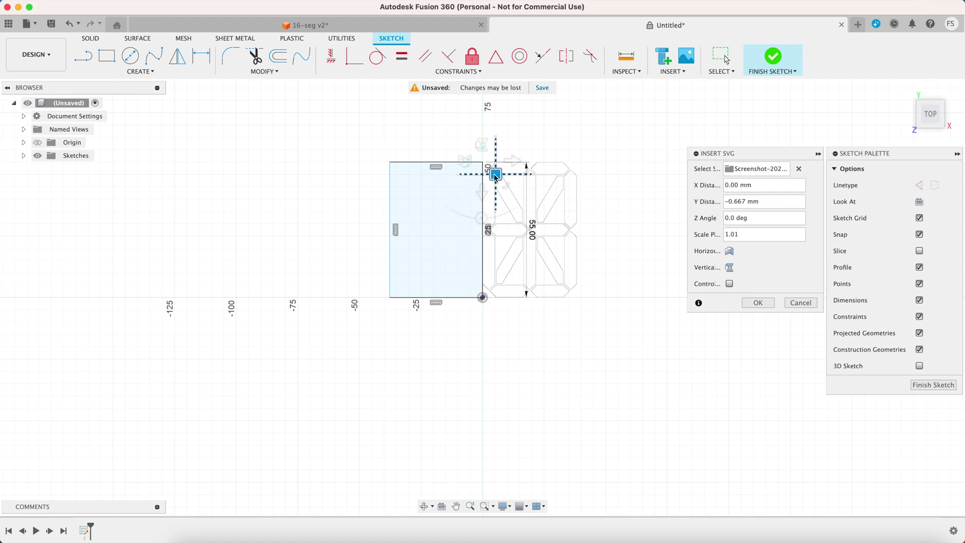
{"action": "left_click", "coordinate": [754, 303]}
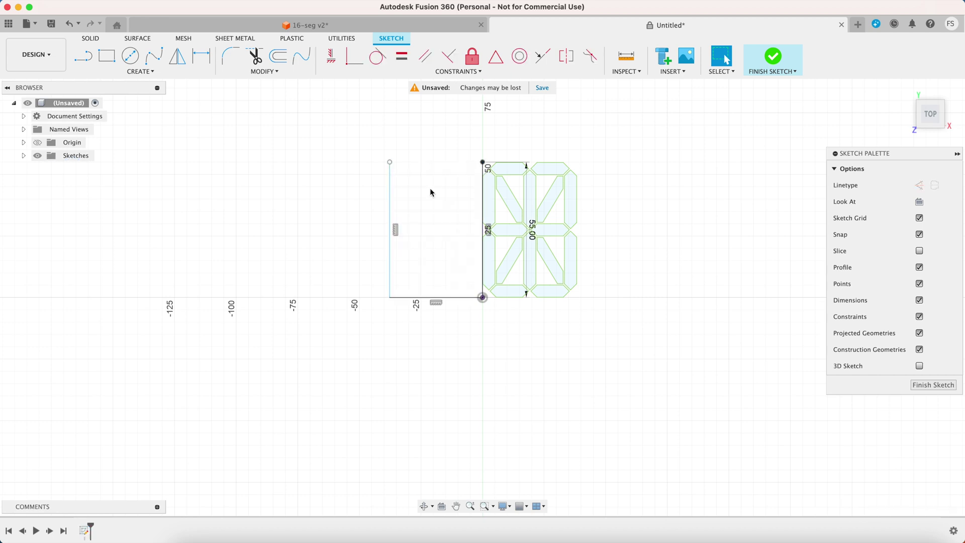
Step: Remove the reference rectangle and unfix all curves of the imported digit
{"action": "middle_click_drag", "start_coordinate": [476, 167], "coordinate": [375, 169]}
{"action": "left_click_drag", "start_coordinate": [366, 145], "coordinate": [500, 313]}
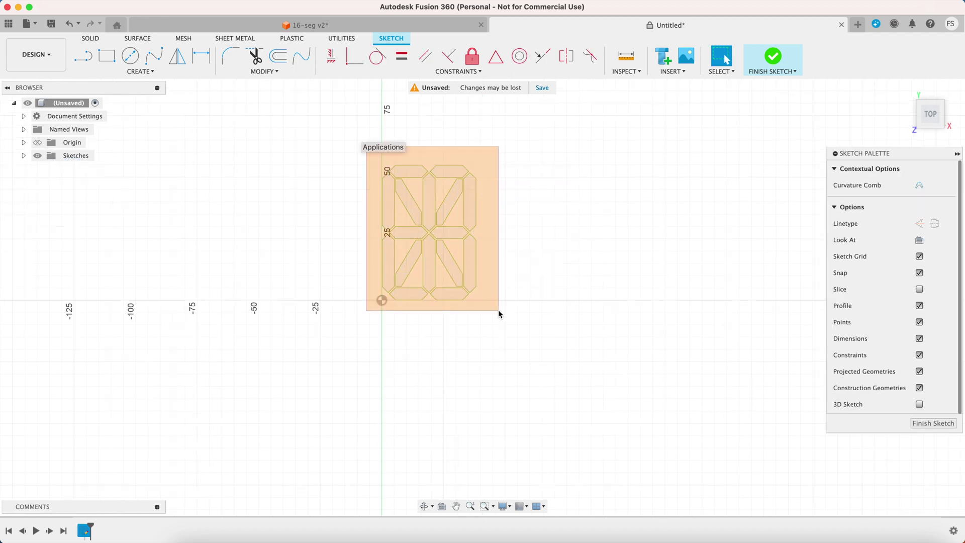
{"action": "left_click", "coordinate": [476, 61]}
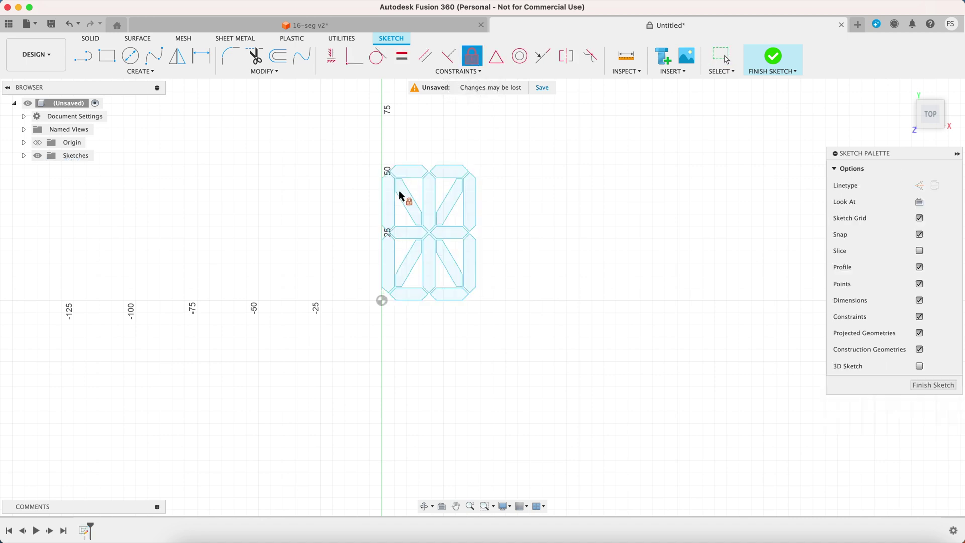
Step: Move the whole digit 6 mm in X and 5 mm in Y away from the origin
{"action": "left_click_drag", "start_coordinate": [366, 147], "coordinate": [497, 299]}
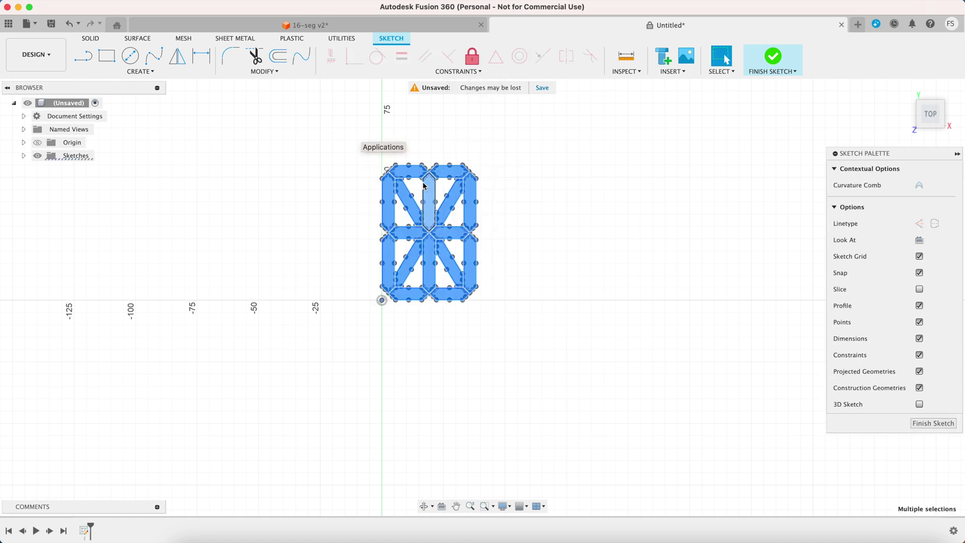
{"action": "right_click", "coordinate": [413, 172]}
{"action": "left_click", "coordinate": [387, 185]}
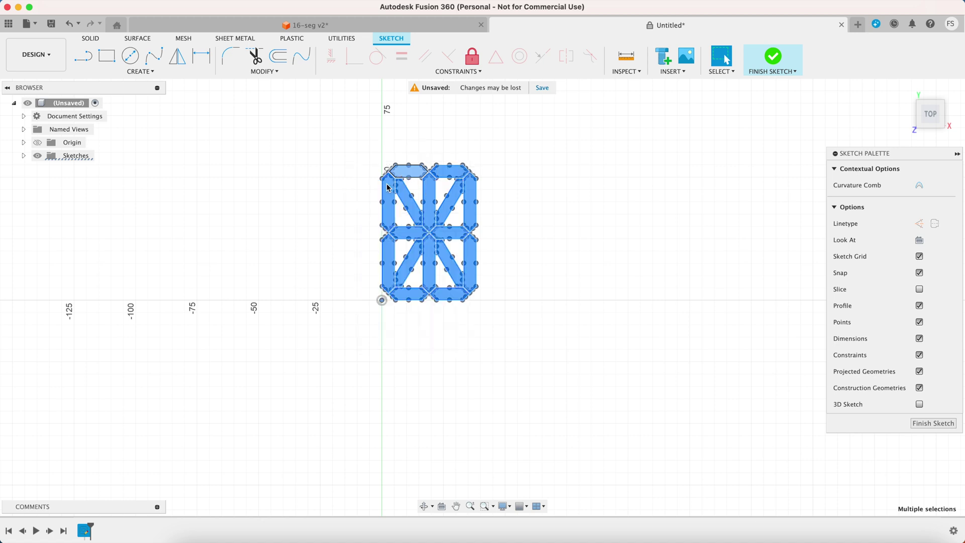
{"action": "key", "text": "m"}
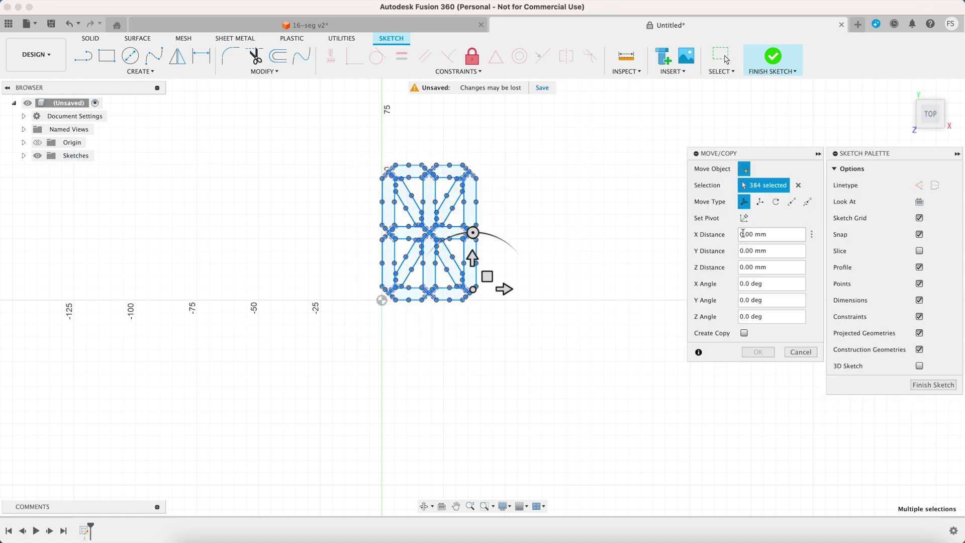
{"action": "type", "text": "6"}
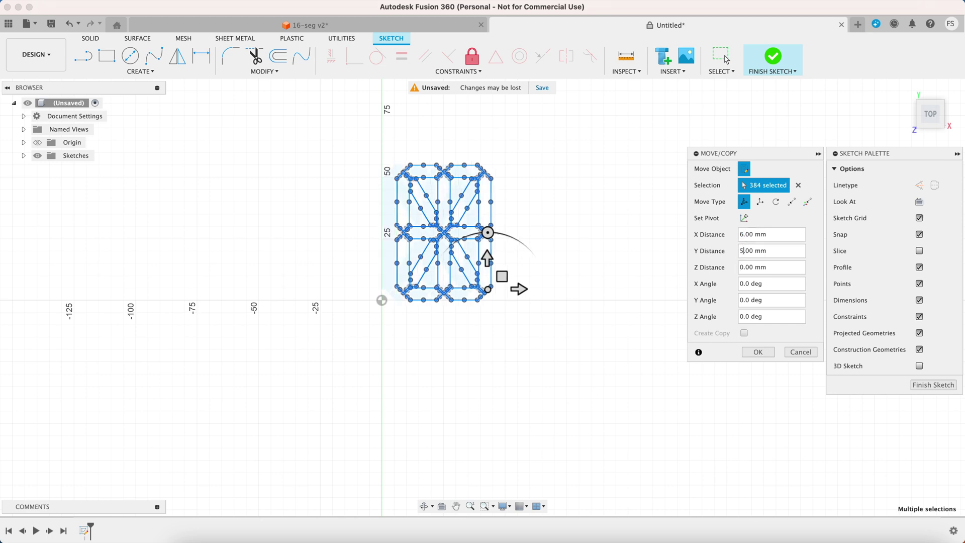
{"action": "left_click", "coordinate": [758, 351]}
Step: Offset the outline of every digit segment inward by 1 mm (-1 mm offset position)
{"action": "left_click", "coordinate": [278, 57]}
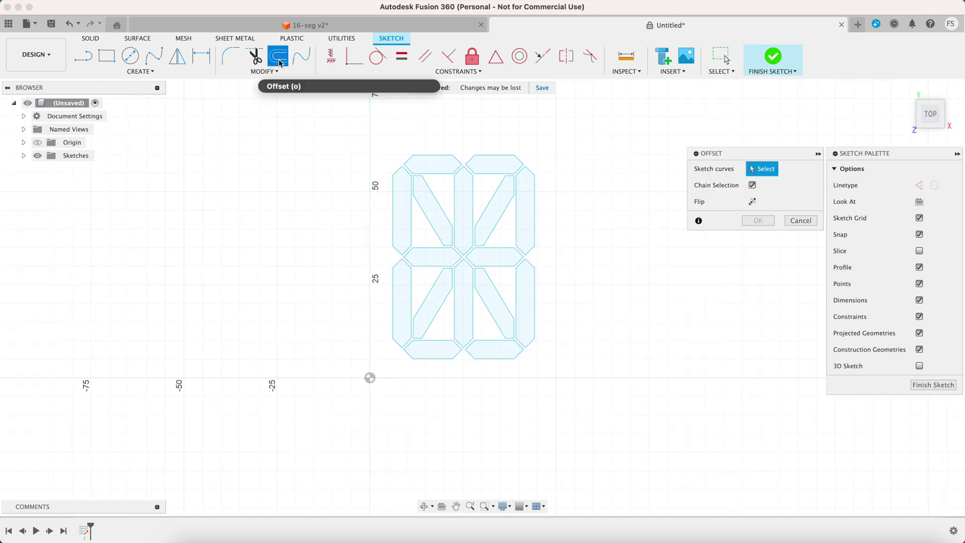
{"action": "left_click", "coordinate": [426, 157]}
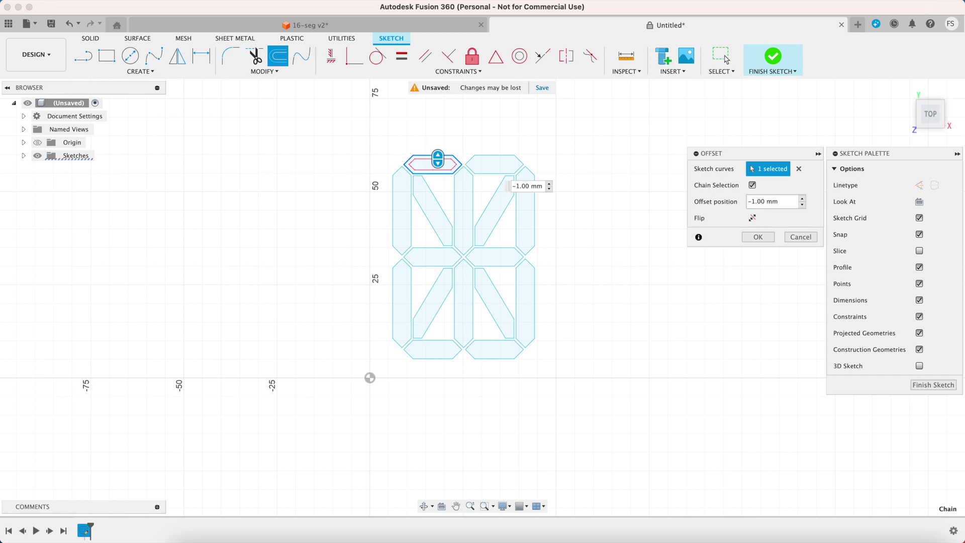
{"action": "left_click", "coordinate": [757, 237]}
{"action": "left_click", "coordinate": [277, 55]}
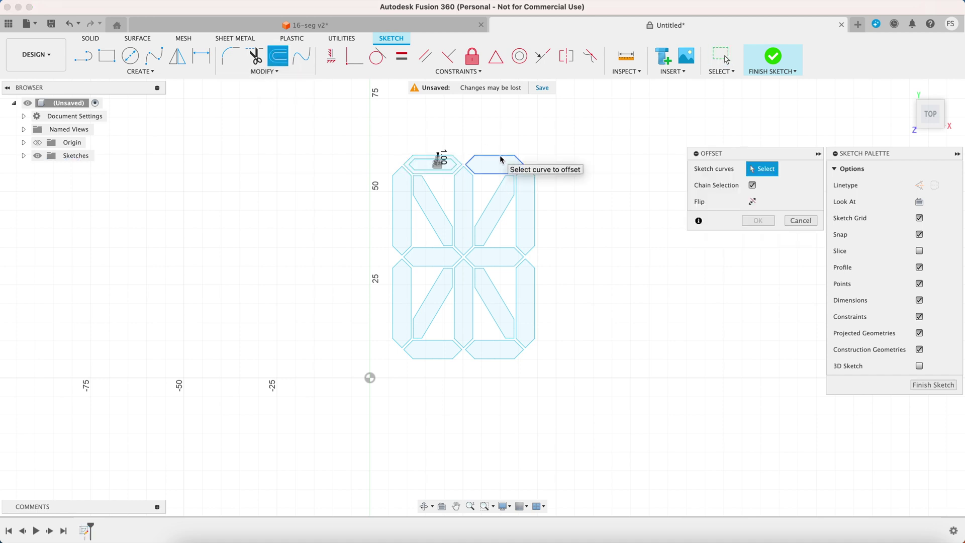
{"action": "left_click", "coordinate": [500, 155]}
{"action": "type", "text": "-1"}
{"action": "left_click", "coordinate": [758, 236]}
{"action": "left_click", "coordinate": [411, 213]}
{"action": "type", "text": "-1"}
{"action": "left_click", "coordinate": [490, 201]}
{"action": "left_click", "coordinate": [422, 213]}
{"action": "type", "text": "-1"}
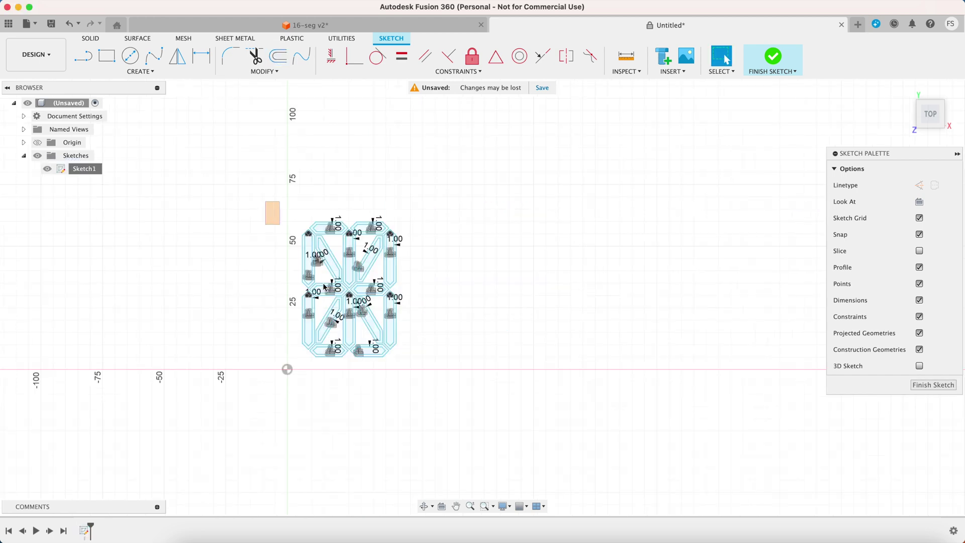
Step: Copy the complete digit with its offset outlines and paste it 43 mm along X to form the second digit
{"action": "left_click_drag", "start_coordinate": [324, 287], "coordinate": [423, 366]}
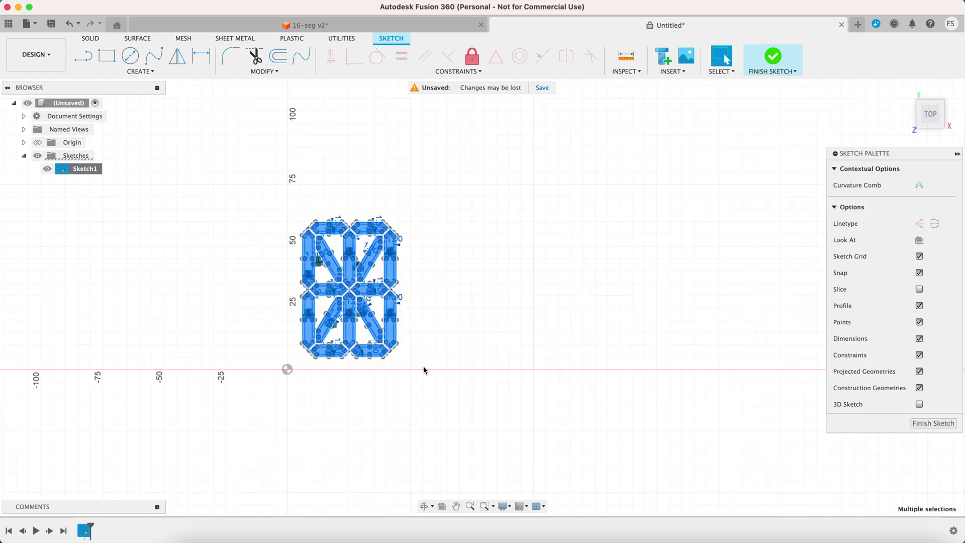
{"action": "type", "text": "43.00"}
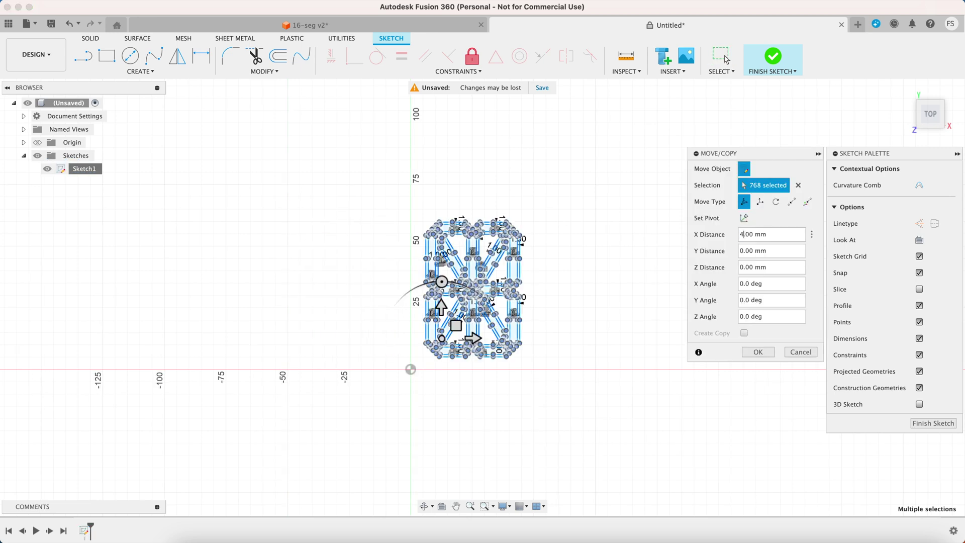
{"action": "left_click", "coordinate": [755, 234]}
{"action": "type", "text": "43"}
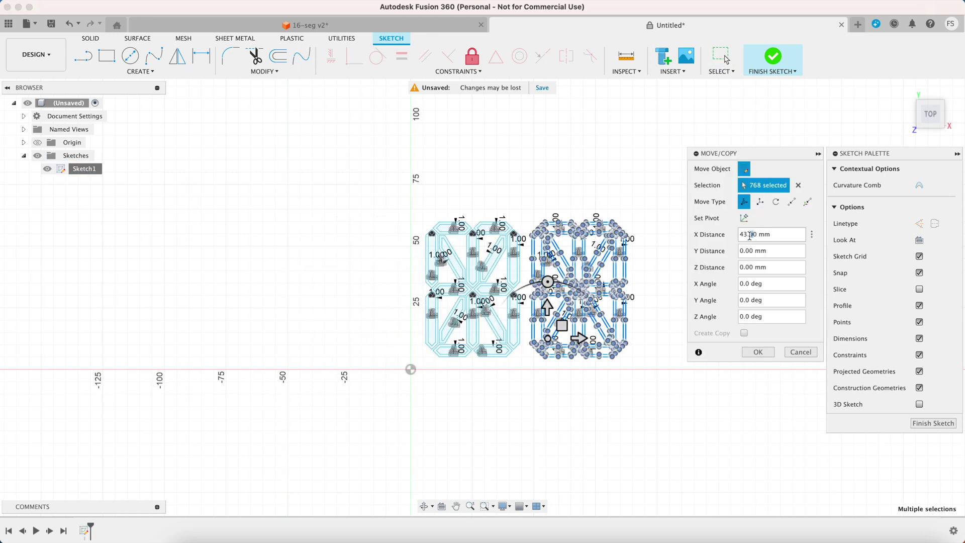
{"action": "left_click", "coordinate": [757, 353]}
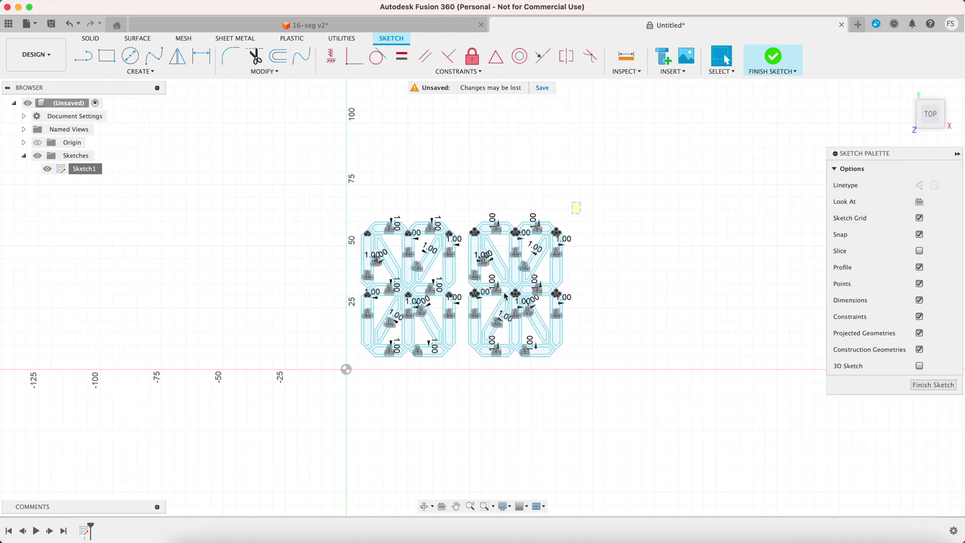
Step: Copy the second digit and paste it 43.5 mm along X to form the third digit
{"action": "left_click_drag", "start_coordinate": [467, 366], "coordinate": [465, 369]}
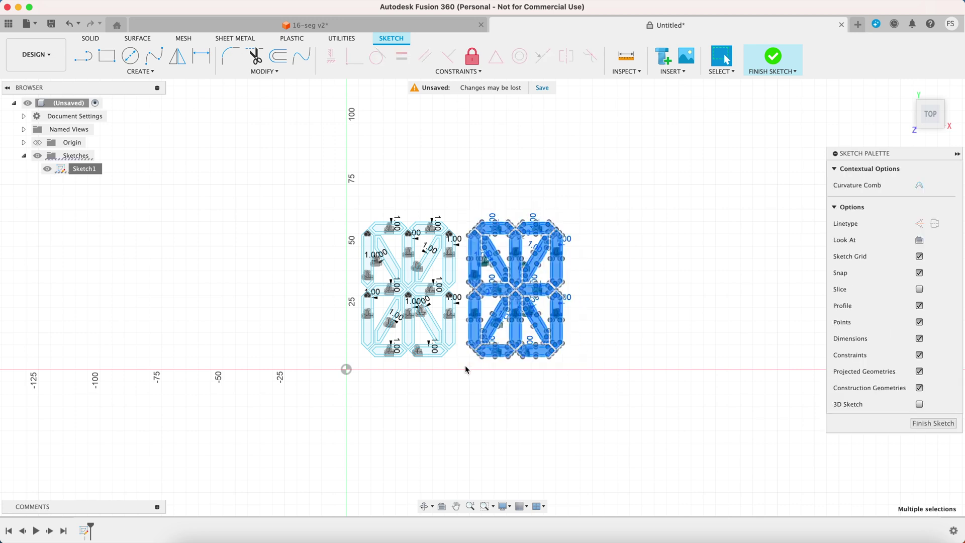
{"action": "key", "text": "super+c"}
{"action": "key", "text": "super+v"}
{"action": "double_click", "coordinate": [741, 234]}
{"action": "type", "text": "43.5"}
{"action": "left_click", "coordinate": [758, 352]}
Step: Copy and paste the third digit along X to form the fourth digit, and hide the sketch's dimensions and constraints
{"action": "left_click_drag", "start_coordinate": [588, 206], "coordinate": [476, 364]}
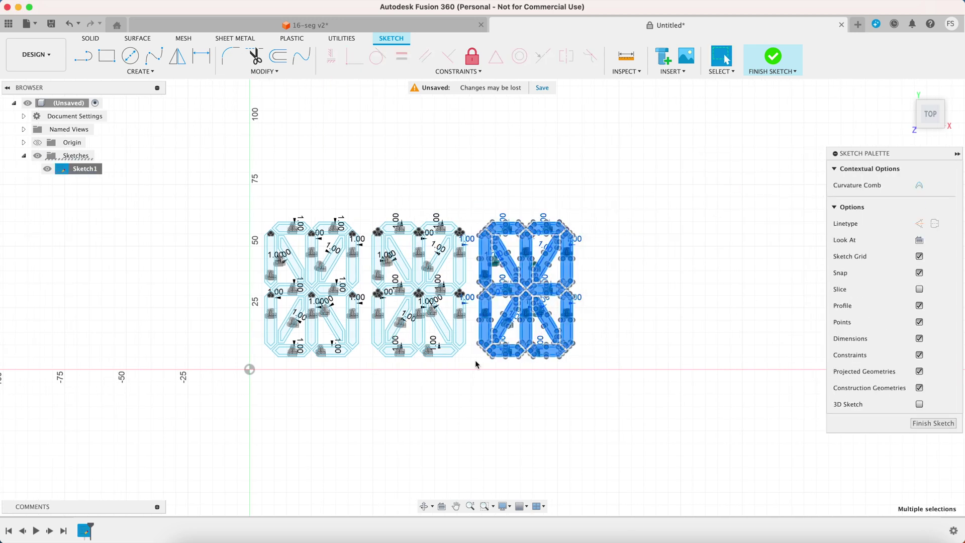
{"action": "key", "text": "super+c"}
{"action": "key", "text": "super+v"}
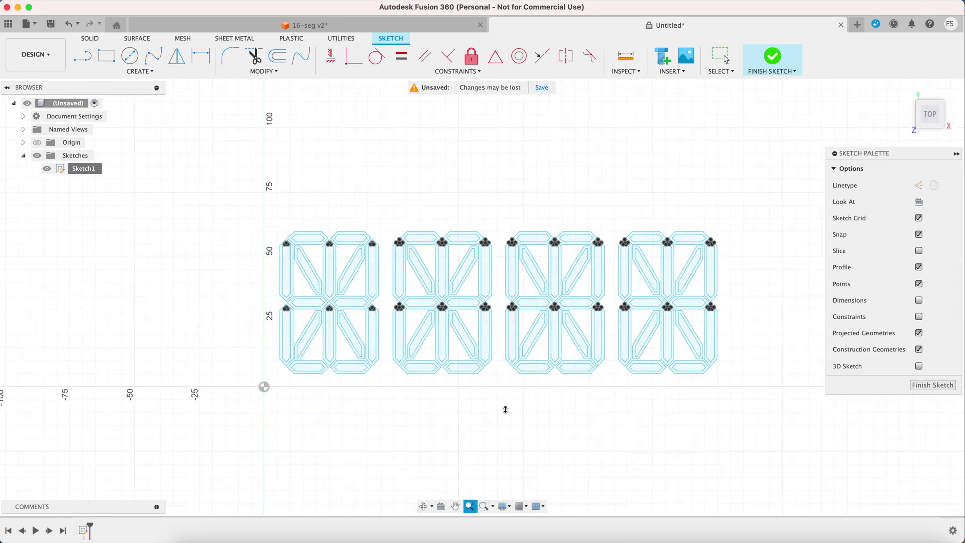
Step: Draw a 2-tangent circle of about 2.1 mm radius between the two horizontal guide lines at the base between the second and third digits
{"action": "left_click_drag", "start_coordinate": [504, 409], "coordinate": [503, 428]}
{"action": "left_click", "coordinate": [130, 56]}
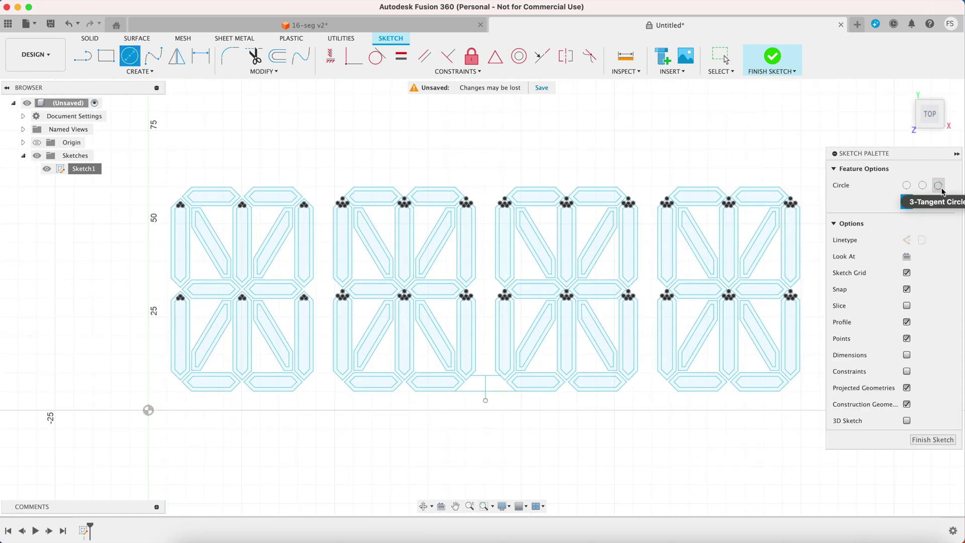
{"action": "left_click", "coordinate": [924, 201]}
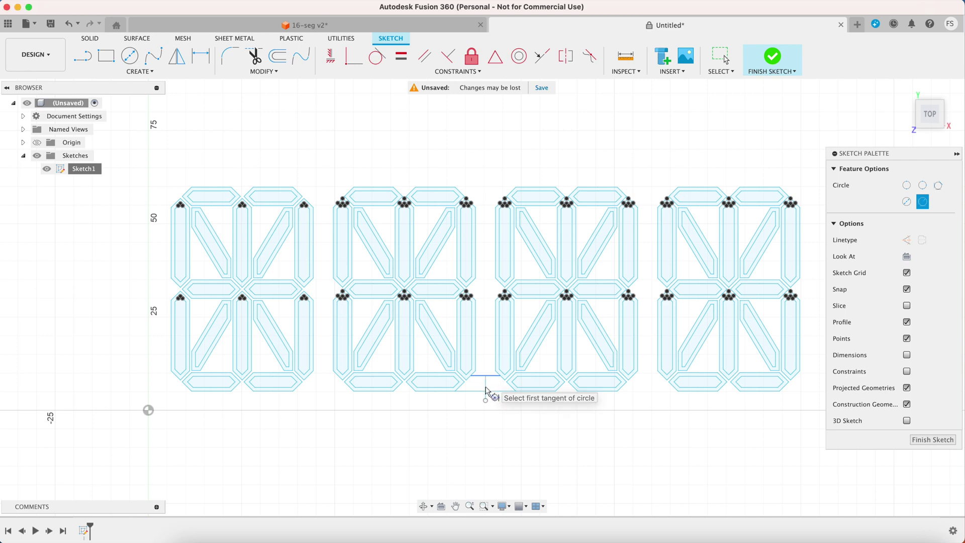
{"action": "left_click", "coordinate": [486, 377]}
{"action": "left_click", "coordinate": [488, 391]}
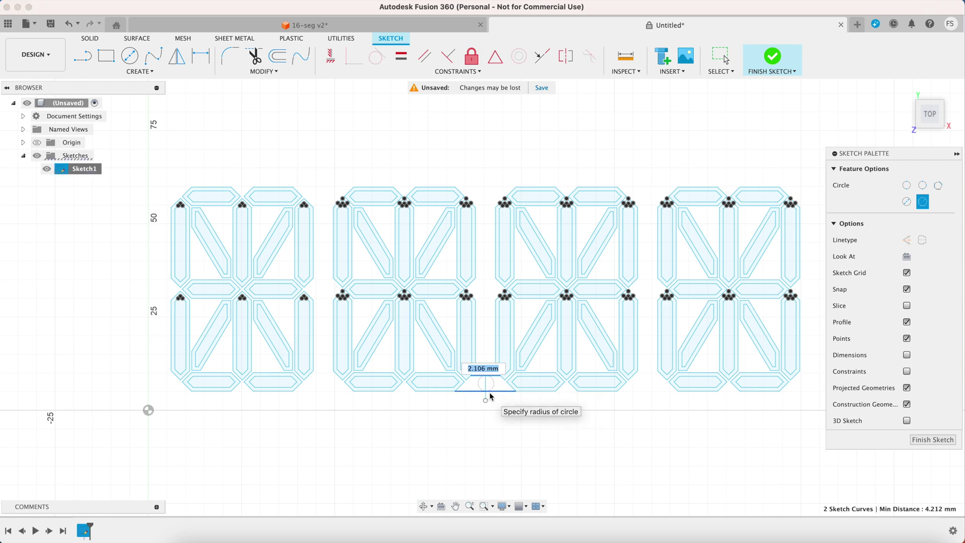
Step: Rename the sketch as "Original plane" and finish it
{"action": "double_click", "coordinate": [93, 169]}
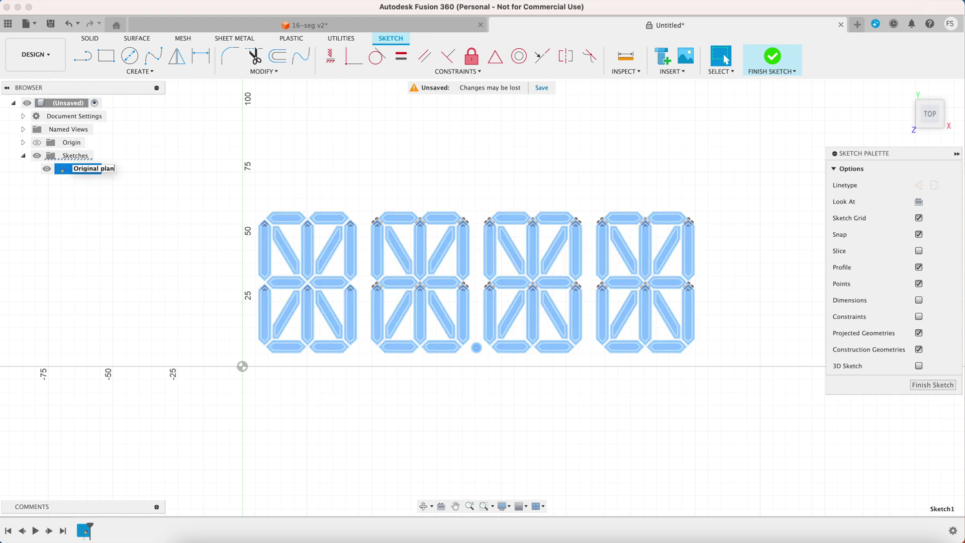
{"action": "mouse_move", "coordinate": [212, 168]}
{"action": "left_mouse_down"}
{"action": "mouse_move", "coordinate": [457, 335]}
{"action": "mouse_move", "coordinate": [624, 372]}
{"action": "mouse_move", "coordinate": [713, 376]}
{"action": "left_mouse_up"}
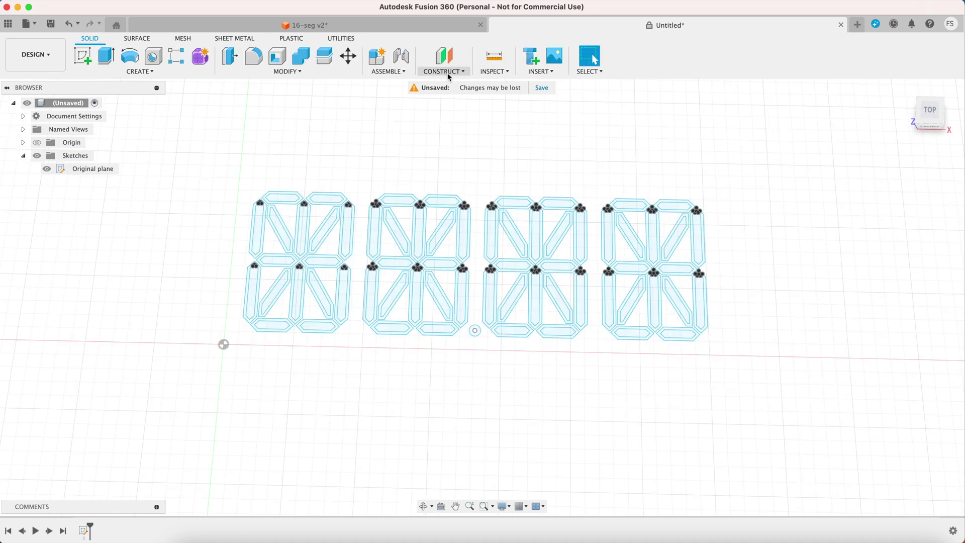
Step: Create a construction plane offset 40 mm from the digit sketch and enlarge it to cover all four digits
{"action": "left_click", "coordinate": [442, 71]}
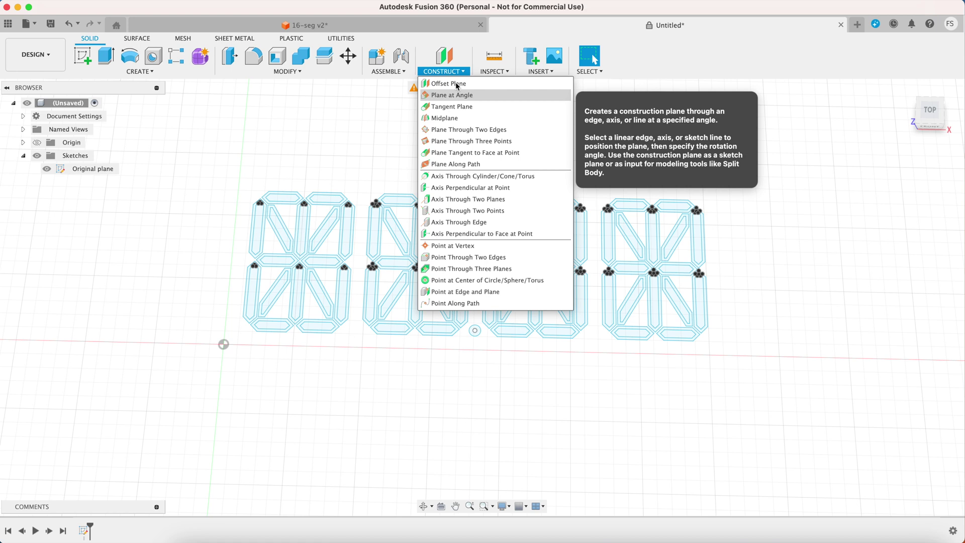
{"action": "left_click", "coordinate": [457, 85]}
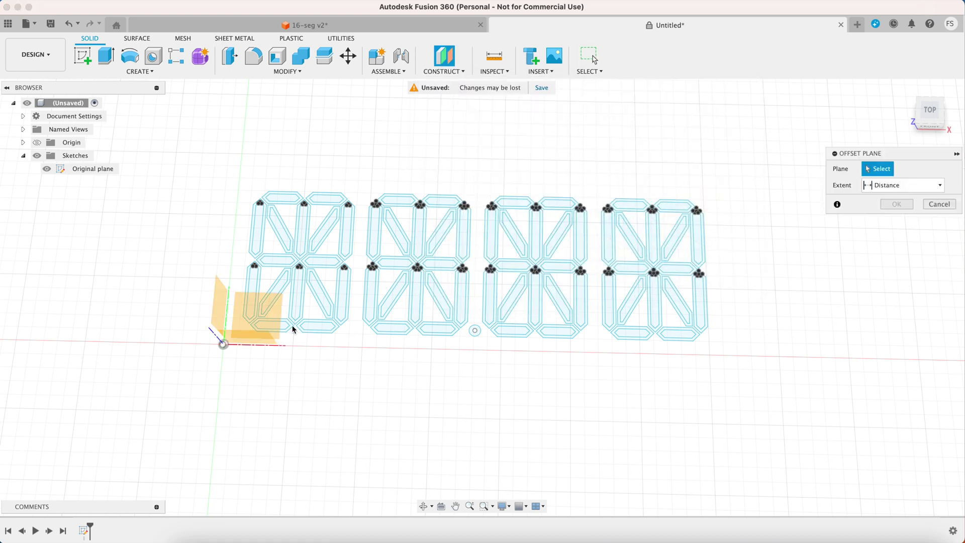
{"action": "left_click", "coordinate": [347, 232]}
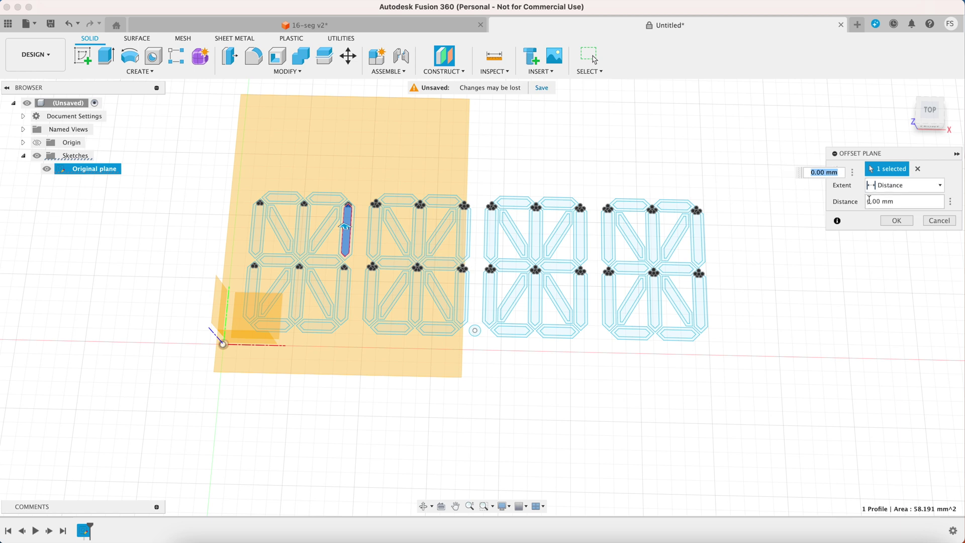
{"action": "type", "text": "40"}
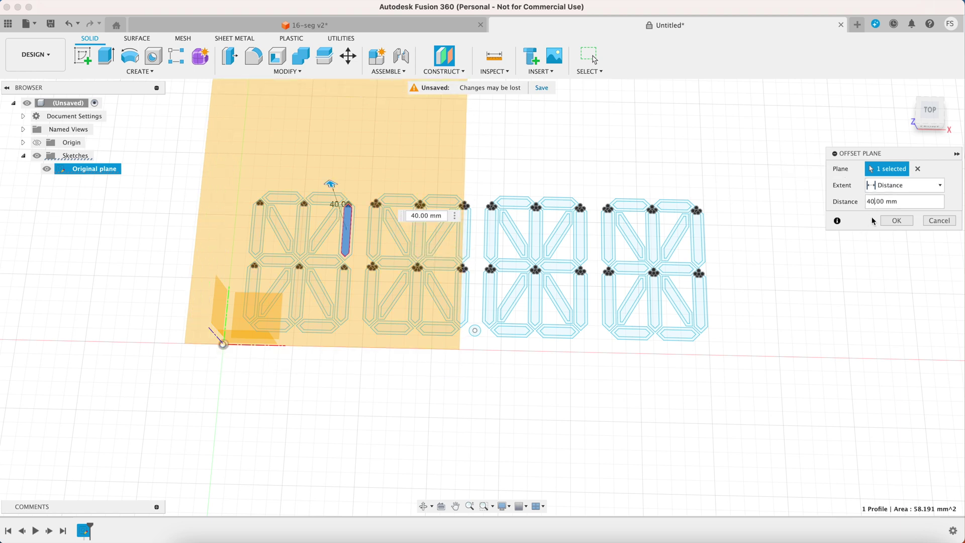
{"action": "left_click", "coordinate": [894, 221]}
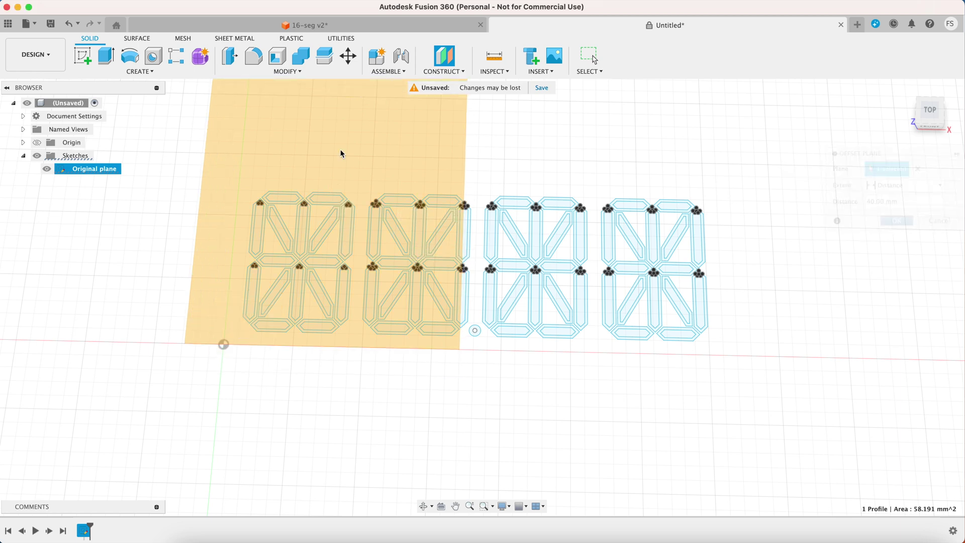
{"action": "left_click", "coordinate": [930, 121]}
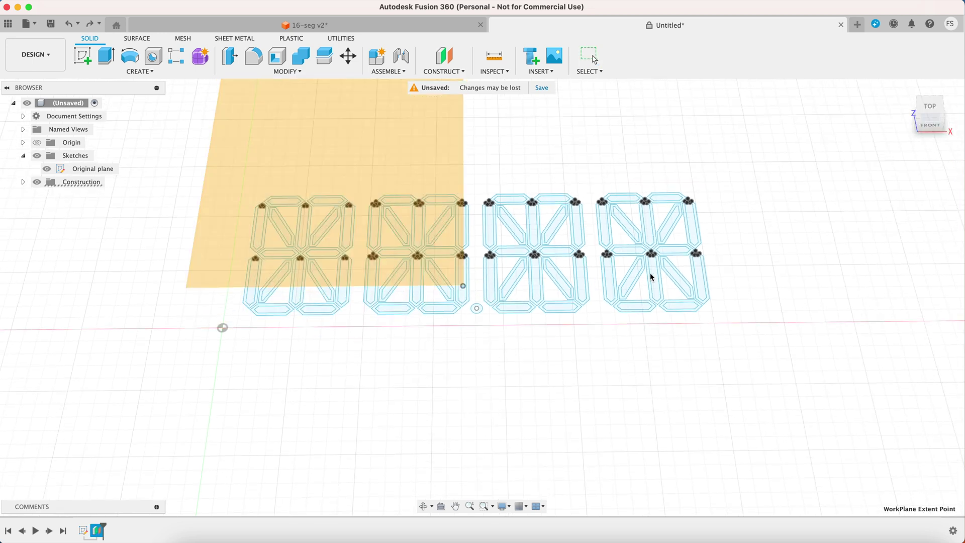
{"action": "left_click_drag", "start_coordinate": [652, 277], "coordinate": [749, 289]}
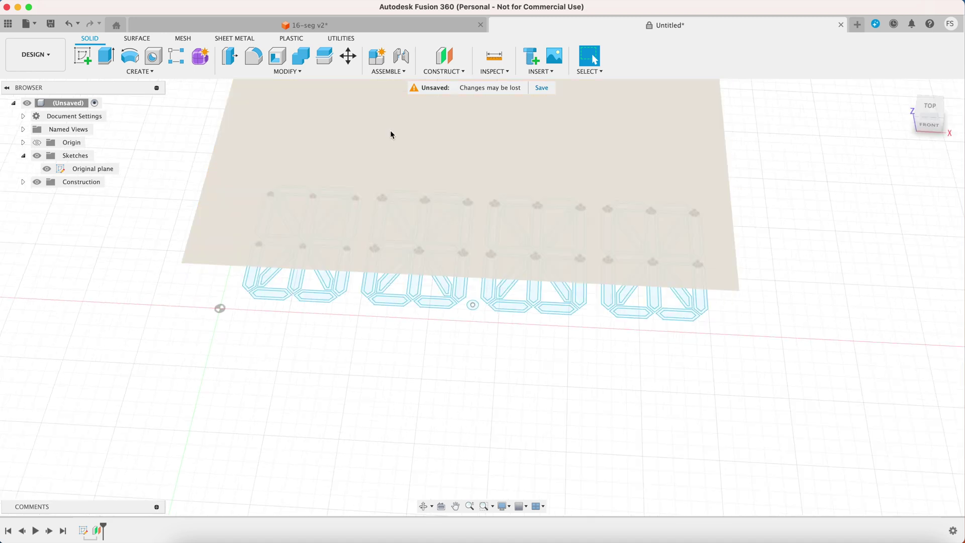
Step: Create a sketch on the offset plane and paste the copied four-digit geometry with the dot without displacement
{"action": "left_click", "coordinate": [390, 131]}
{"action": "right_click", "coordinate": [390, 130]}
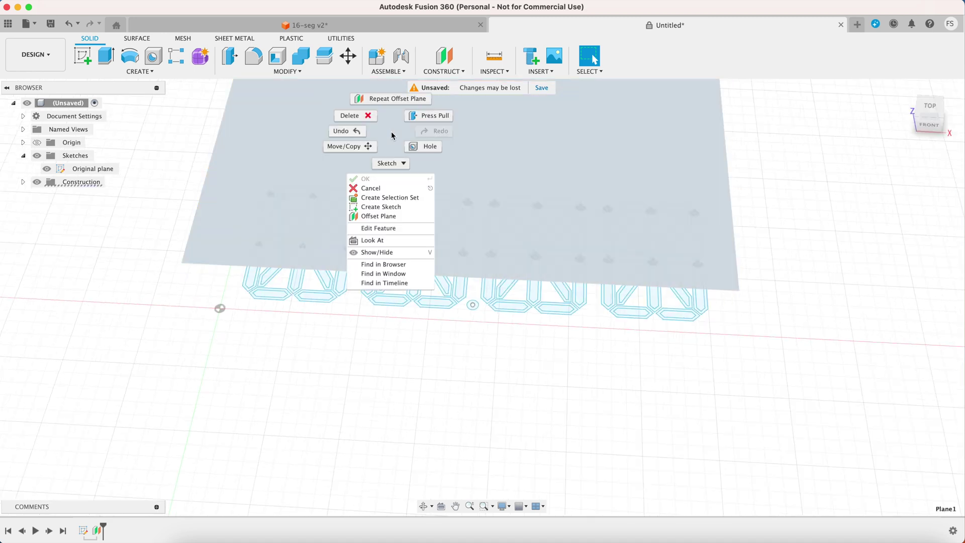
{"action": "left_click", "coordinate": [392, 207]}
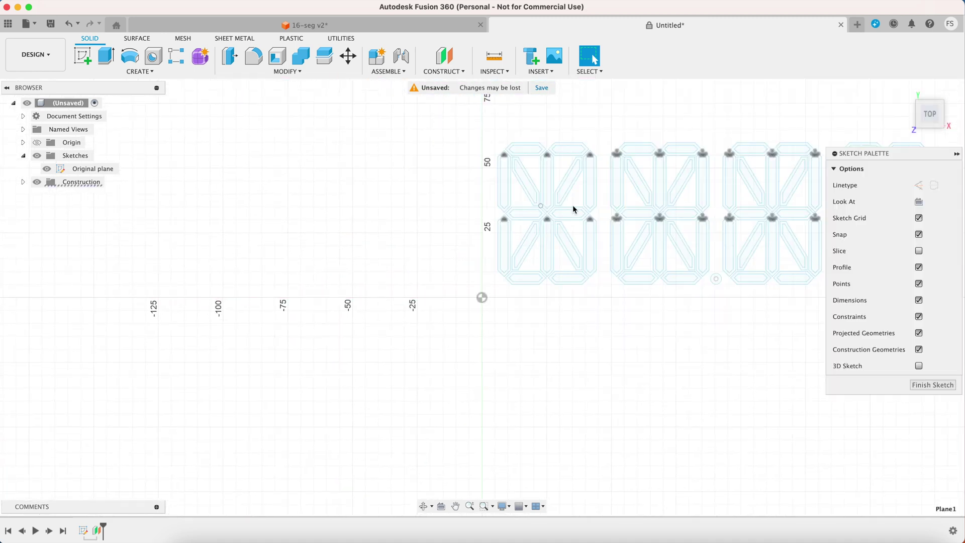
{"action": "key", "text": "super+v"}
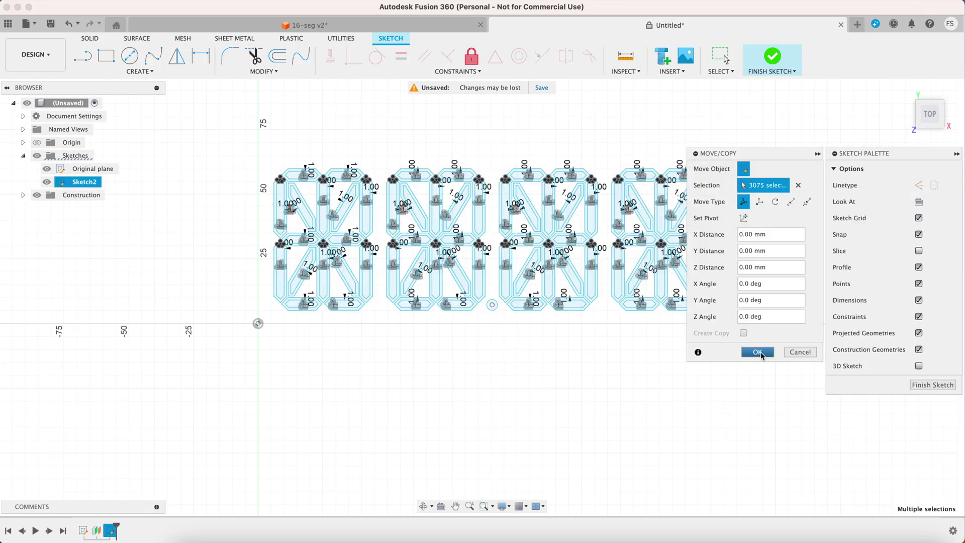
{"action": "left_click", "coordinate": [758, 352]}
Step: Rename the new sketch as "caps plane" and hide it
{"action": "double_click", "coordinate": [95, 185]}
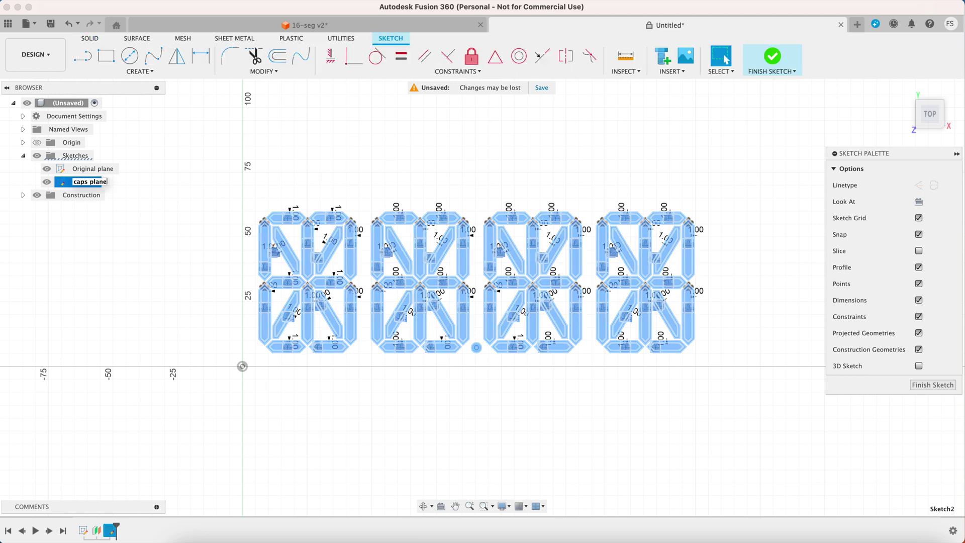
{"action": "key", "text": "Return"}
{"action": "left_click", "coordinate": [46, 182]}
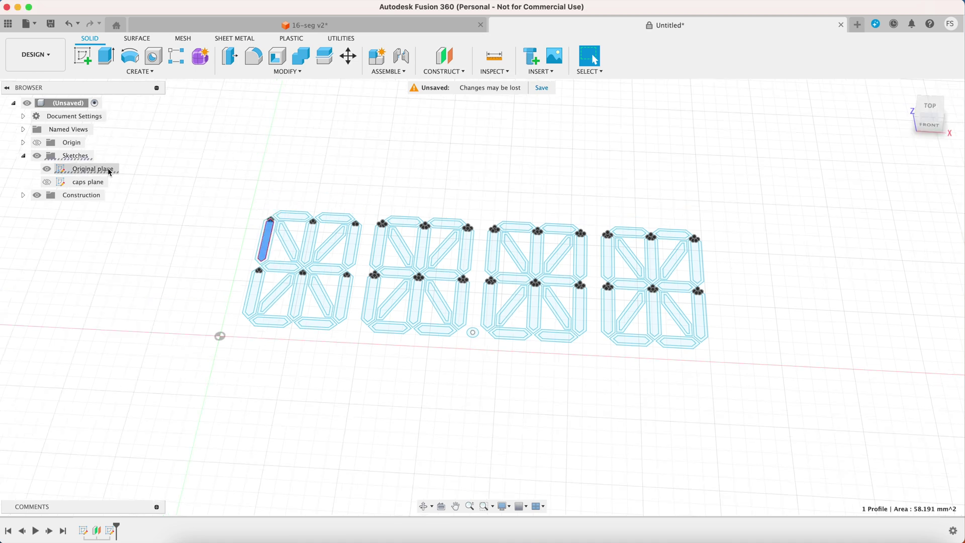
Step: Edit the Original plane sketch to add a rectangle from the origin enclosing all four digits, and finish the sketch
{"action": "right_click", "coordinate": [110, 172]}
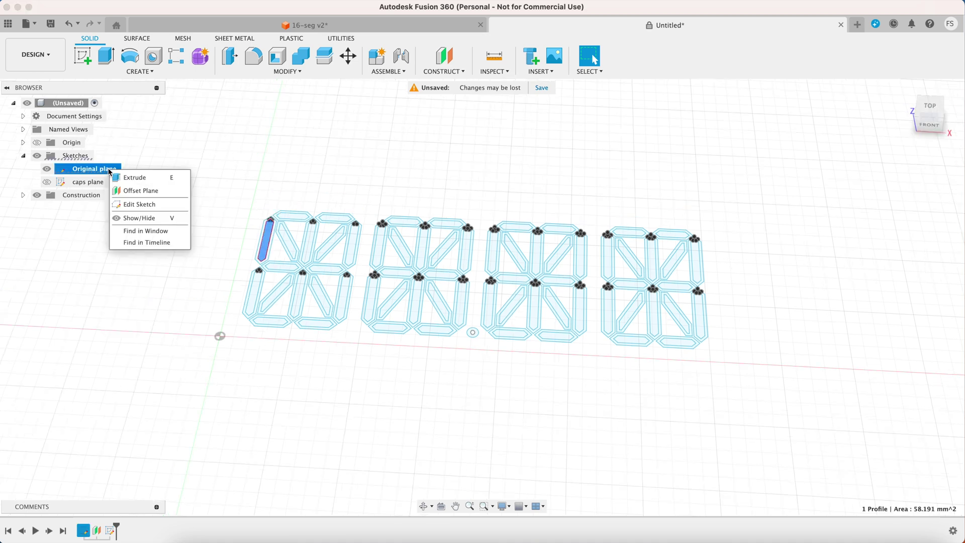
{"action": "left_click", "coordinate": [146, 204]}
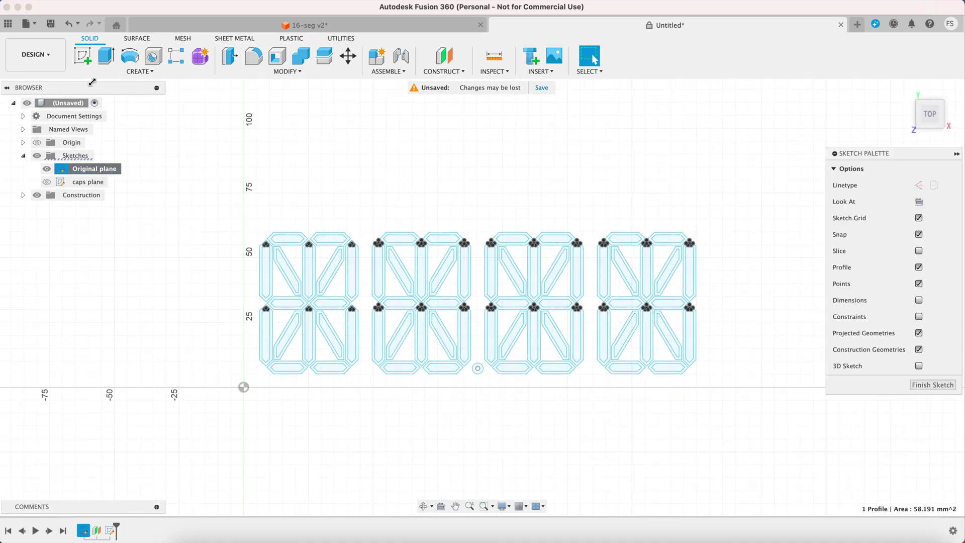
{"action": "key", "text": "r"}
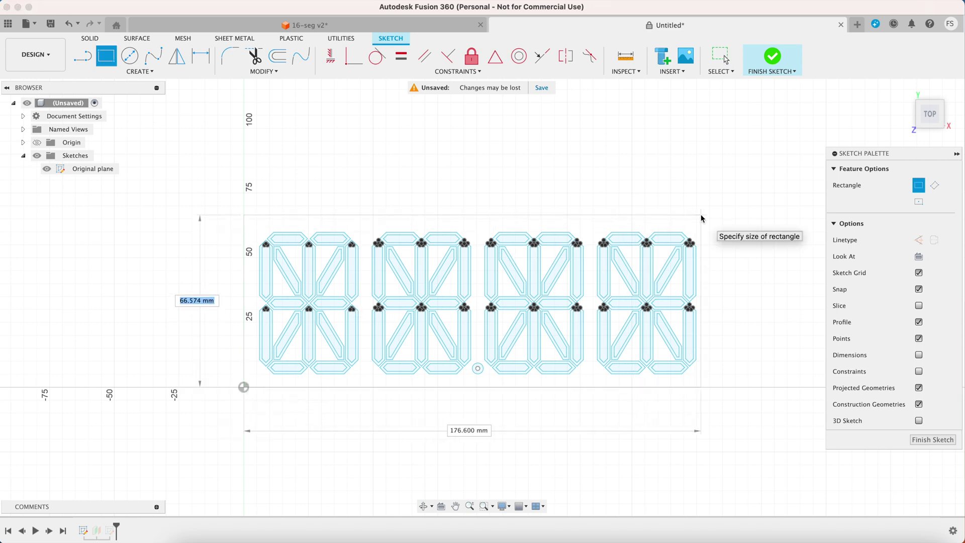
{"action": "key", "text": "Return"}
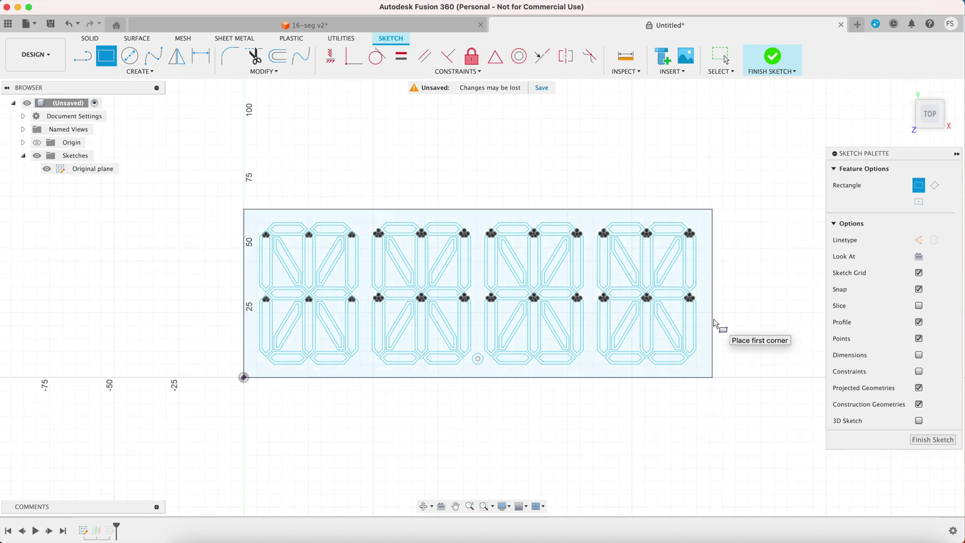
{"action": "left_click", "coordinate": [918, 441]}
Step: Extrude the segment wall outlines of all four digits 5 mm as new bodies
{"action": "key", "text": "e"}
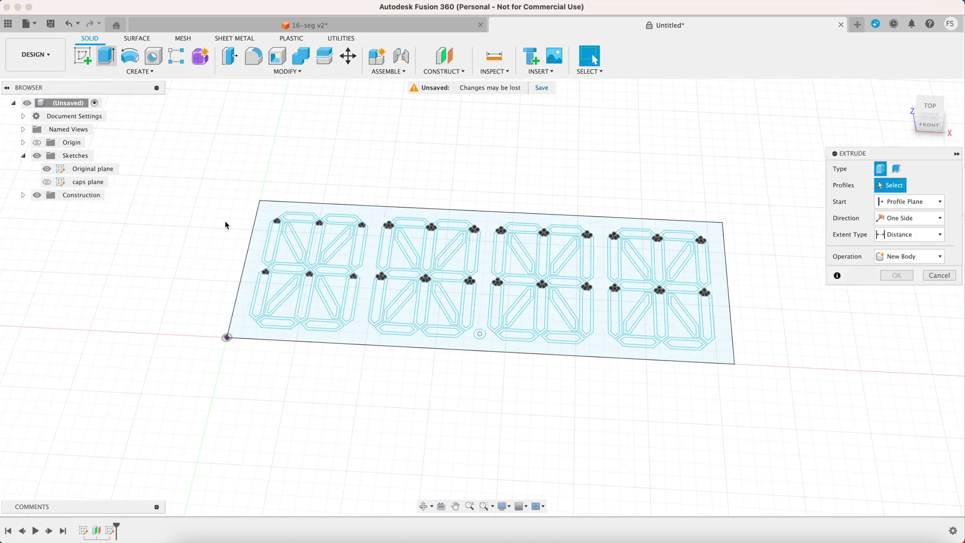
{"action": "left_click", "coordinate": [270, 241]}
{"action": "left_click", "coordinate": [261, 293]}
{"action": "left_click", "coordinate": [287, 267]}
{"action": "left_click", "coordinate": [294, 241]}
{"action": "left_click", "coordinate": [299, 217]}
{"action": "left_click", "coordinate": [341, 219]}
{"action": "left_click", "coordinate": [359, 245]}
{"action": "left_click", "coordinate": [337, 241]}
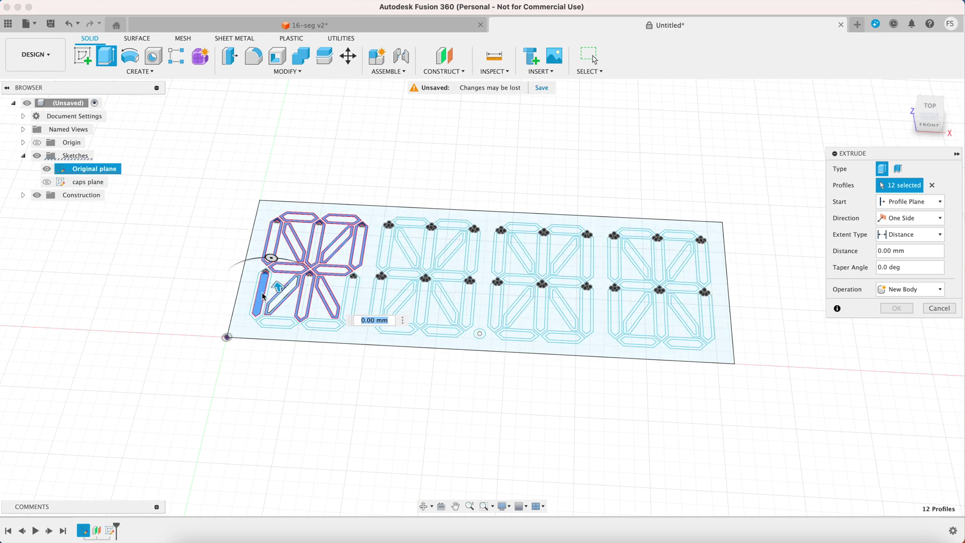
{"action": "mouse_move", "coordinate": [462, 284]}
{"action": "left_mouse_down"}
{"action": "mouse_move", "coordinate": [432, 327]}
{"action": "mouse_move", "coordinate": [527, 226]}
{"action": "mouse_move", "coordinate": [624, 279]}
{"action": "mouse_move", "coordinate": [642, 259]}
{"action": "mouse_move", "coordinate": [673, 282]}
{"action": "mouse_move", "coordinate": [685, 339]}
{"action": "mouse_move", "coordinate": [735, 344]}
{"action": "left_mouse_up"}
{"action": "type", "text": "5"}
{"action": "left_click", "coordinate": [899, 307]}
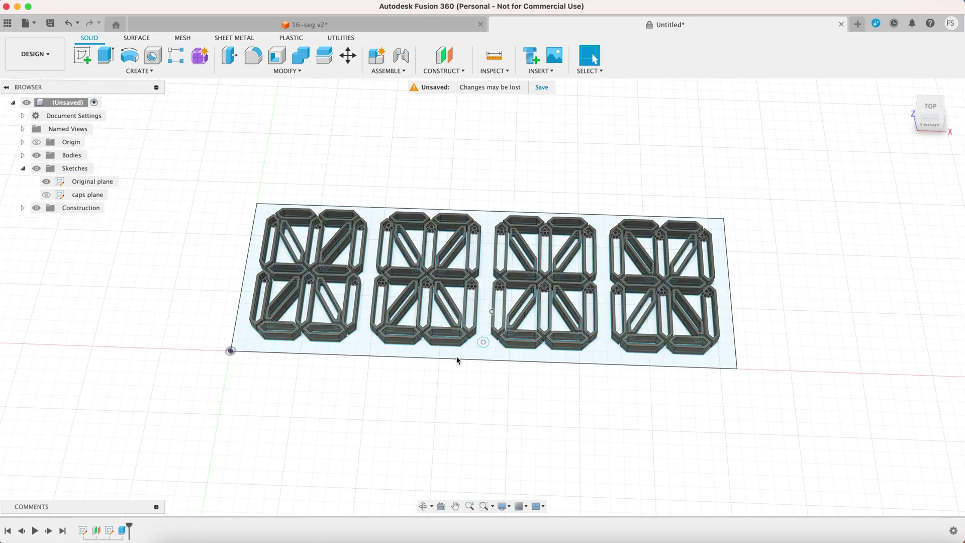
Step: Edit the Original plane sketch and offset the decimal dot's circle by -0.8 mm
{"action": "right_click", "coordinate": [98, 183]}
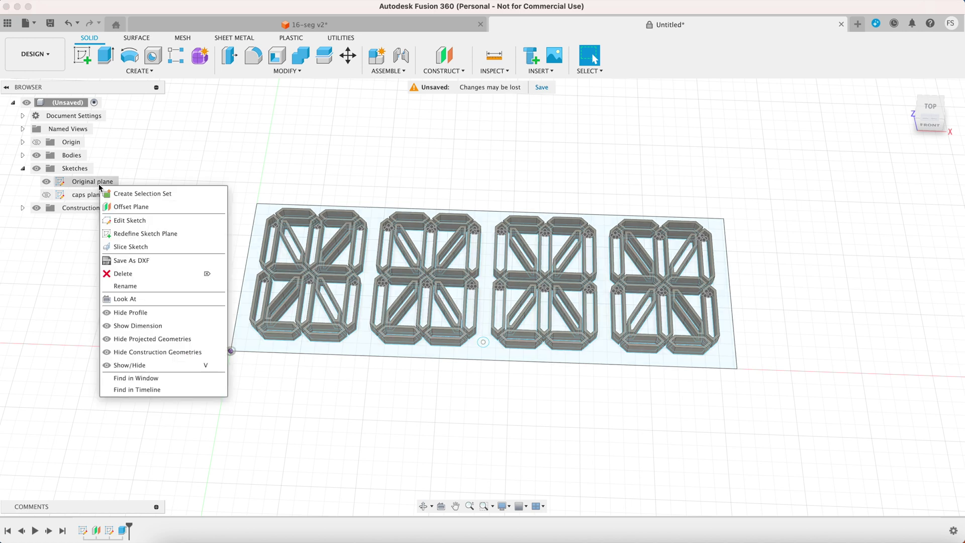
{"action": "double_click", "coordinate": [703, 375]}
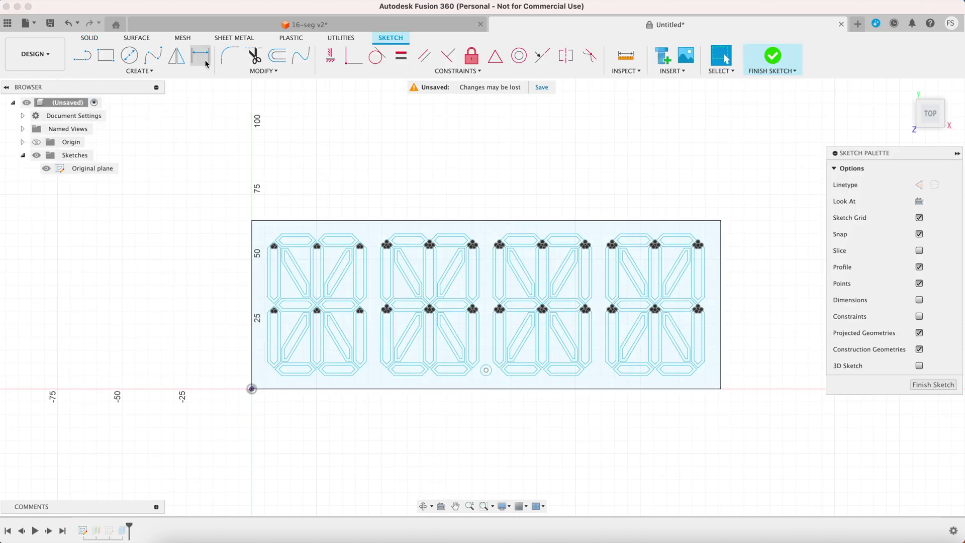
{"action": "key", "text": "o"}
{"action": "left_click", "coordinate": [487, 370]}
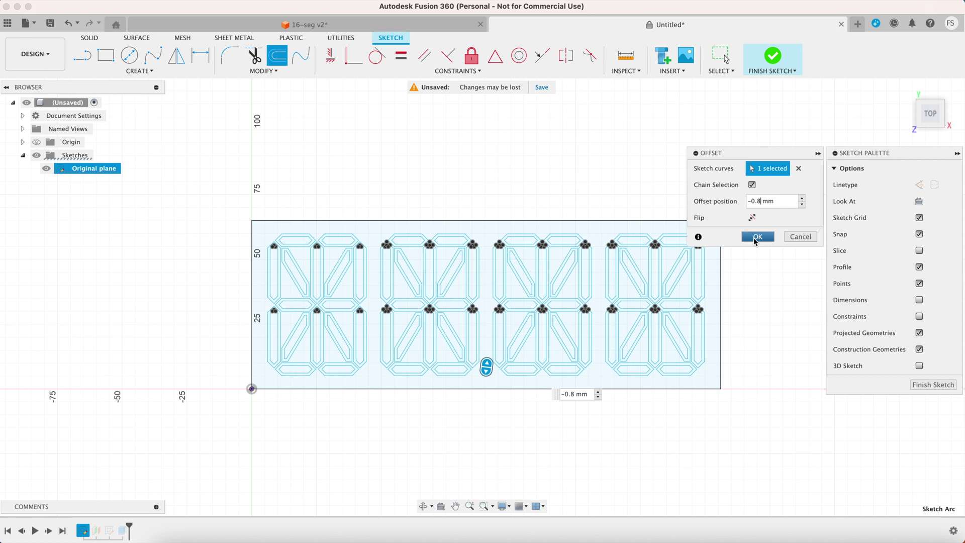
{"action": "key", "text": "Return"}
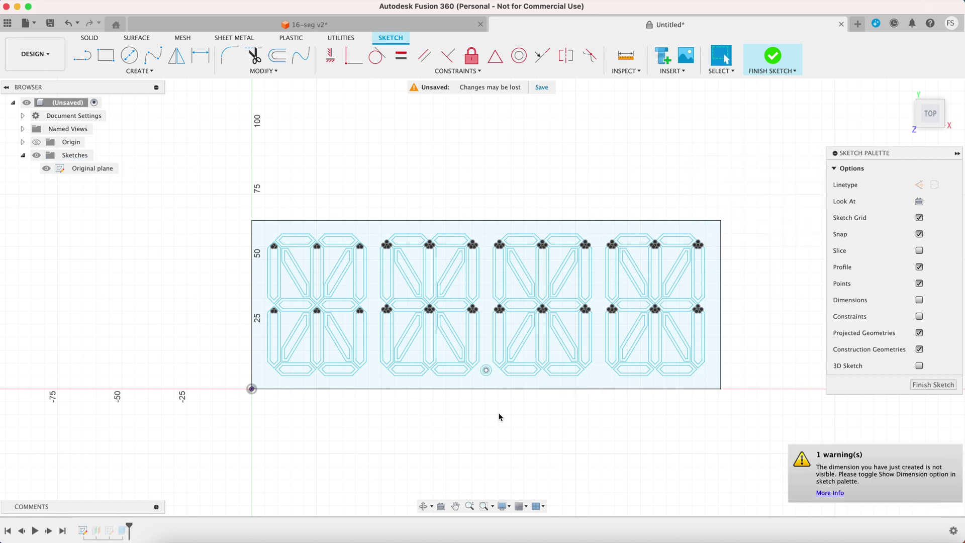
Step: Extrude the decimal dot's ring profile 5 mm as a new body
{"action": "key", "text": "e"}
{"action": "left_click", "coordinate": [481, 346]}
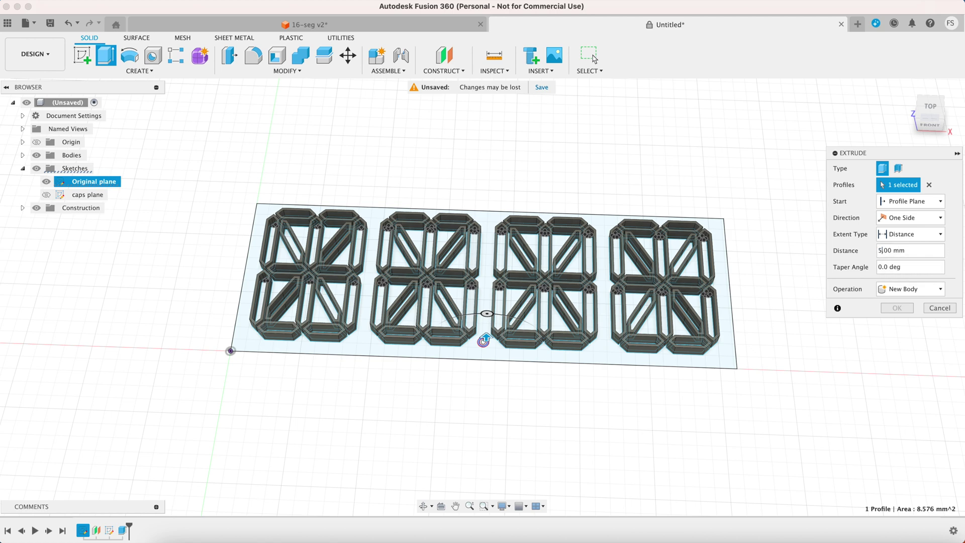
{"action": "key", "text": "Return"}
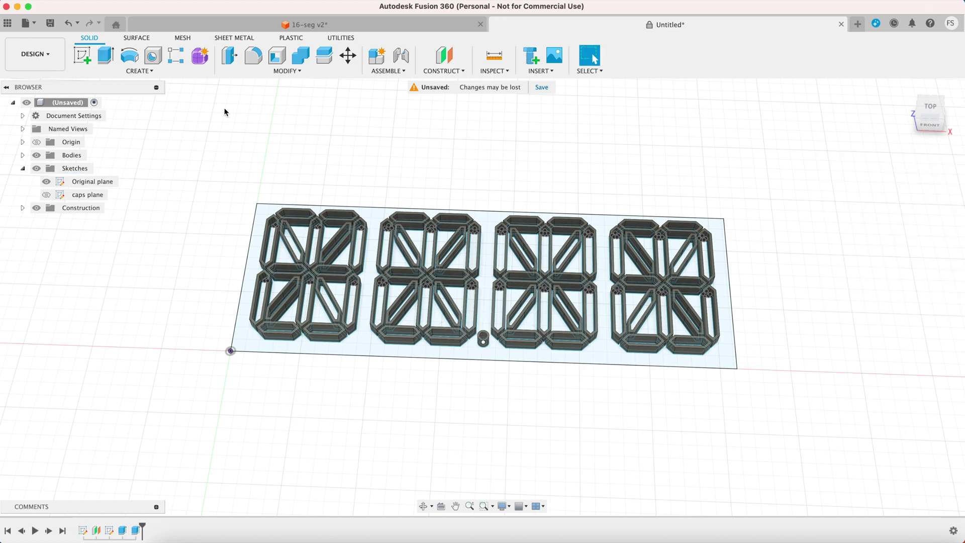
Step: Extrude the rectangular plate profile surrounding the digits 10 mm, joining it to the segment walls
{"action": "left_click", "coordinate": [106, 57]}
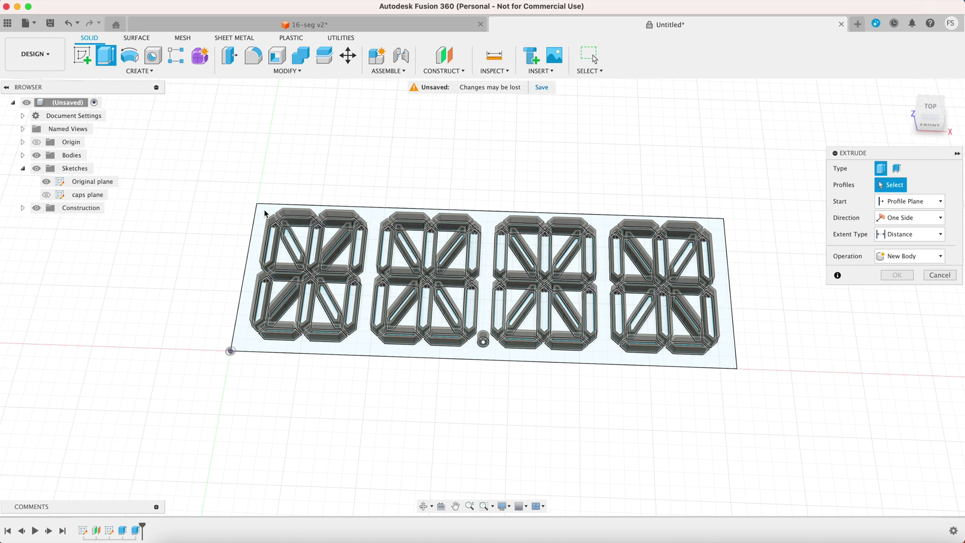
{"action": "left_click", "coordinate": [265, 213]}
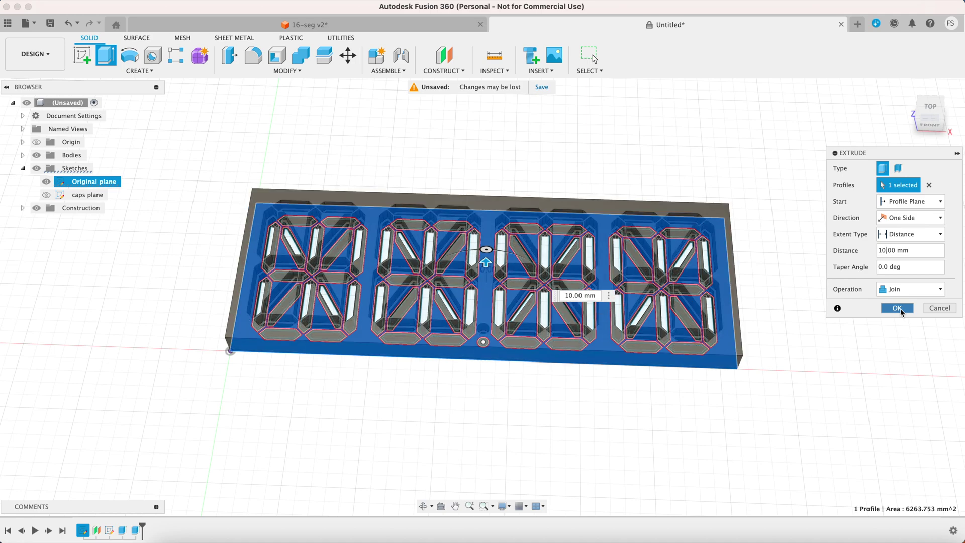
{"action": "left_click", "coordinate": [897, 308]}
Step: Fillet the plate's four vertical corner edges with a 10 mm radius
{"action": "mouse_move", "coordinate": [930, 113]}
{"action": "left_mouse_down"}
{"action": "mouse_move", "coordinate": [916, 120]}
{"action": "mouse_move", "coordinate": [937, 113]}
{"action": "left_mouse_up"}
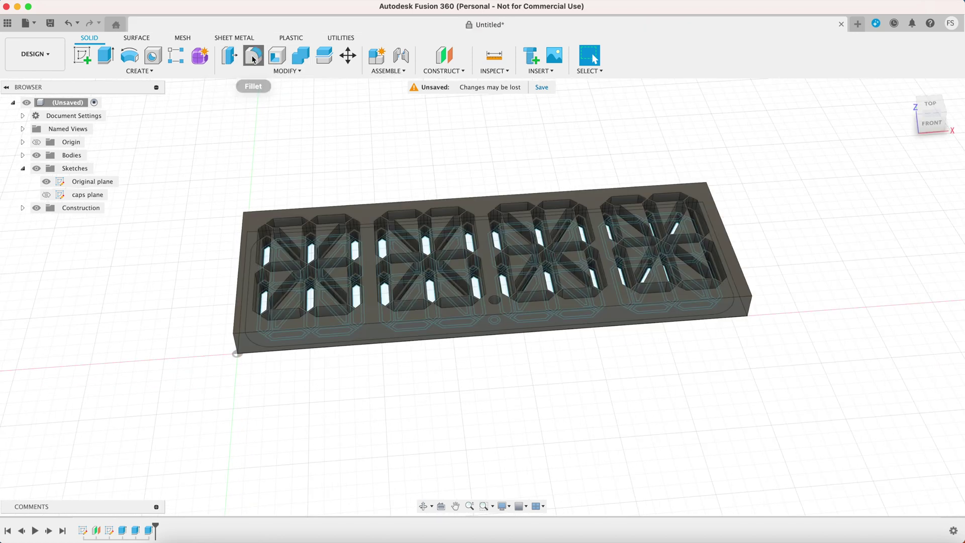
{"action": "left_click", "coordinate": [252, 57]}
{"action": "left_click", "coordinate": [257, 316]}
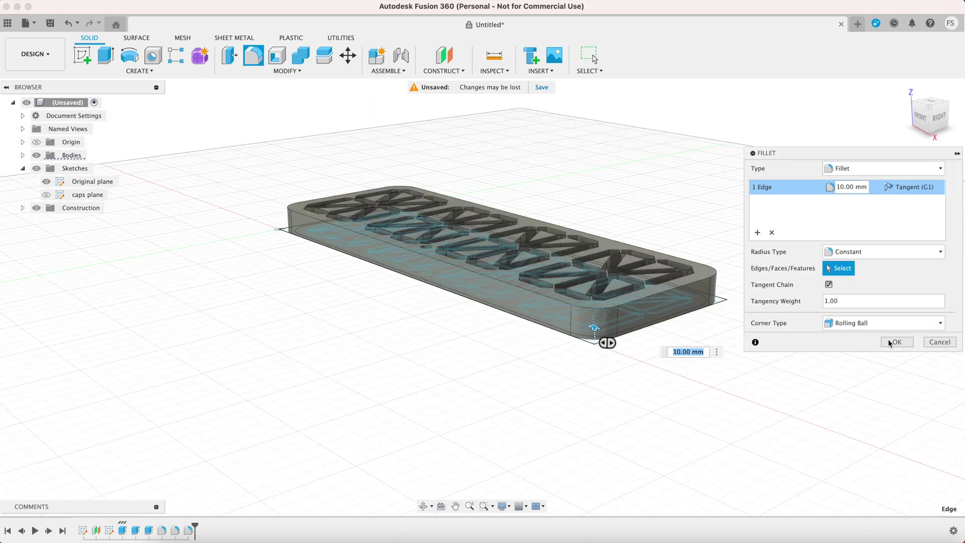
{"action": "left_click", "coordinate": [896, 342]}
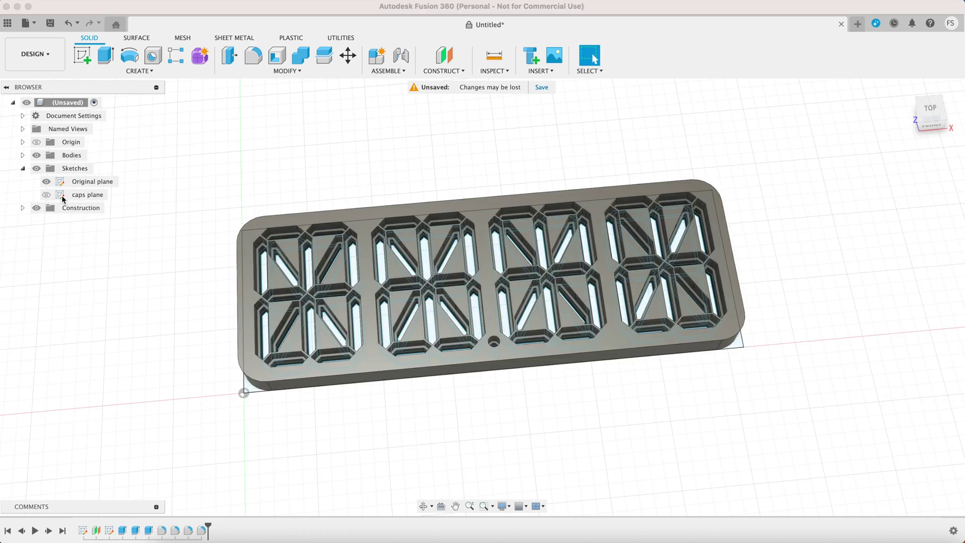
Step: Show the offset construction plane and the caps plane sketch, and hide the Original plane sketch and the plate body
{"action": "left_click", "coordinate": [23, 208]}
{"action": "left_click", "coordinate": [47, 221]}
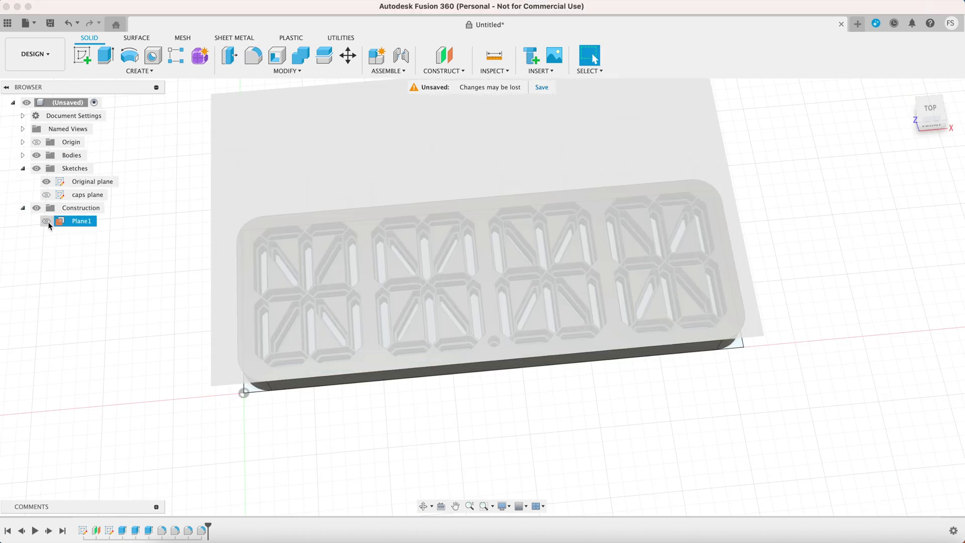
{"action": "left_click", "coordinate": [46, 195]}
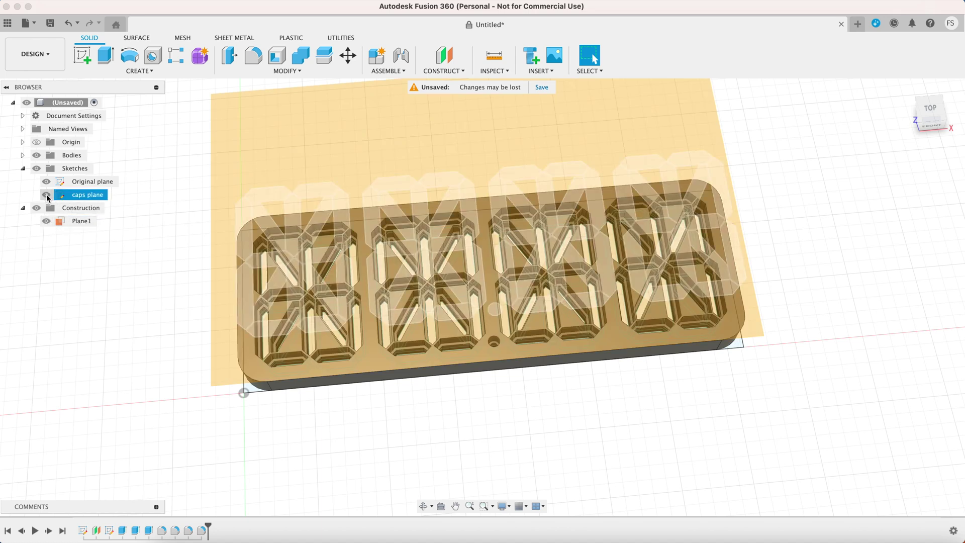
{"action": "left_click", "coordinate": [47, 182]}
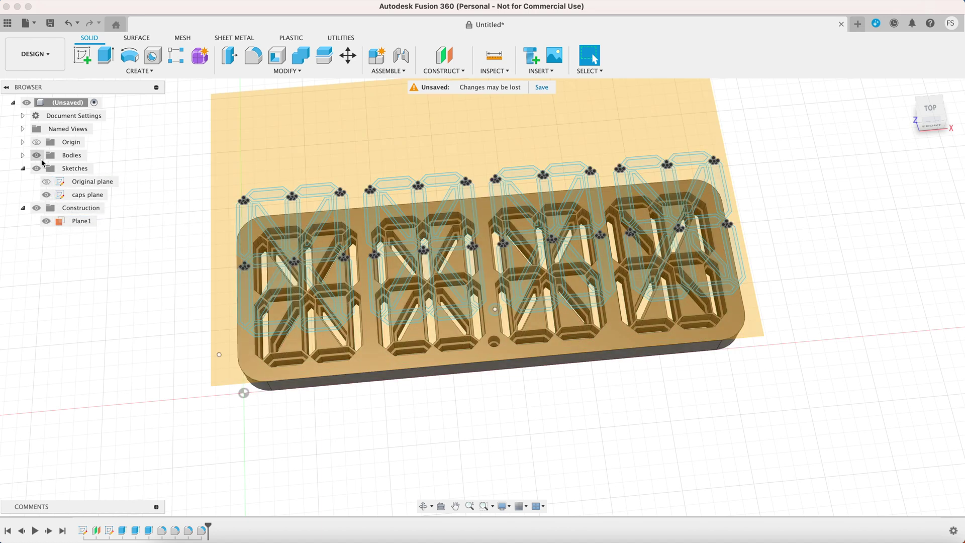
{"action": "left_click", "coordinate": [46, 168]}
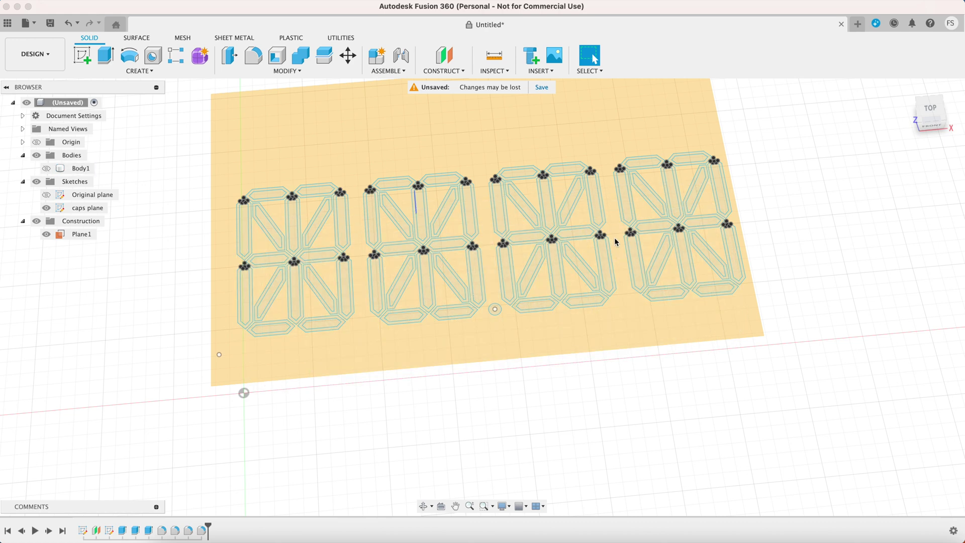
{"action": "left_click", "coordinate": [80, 234]}
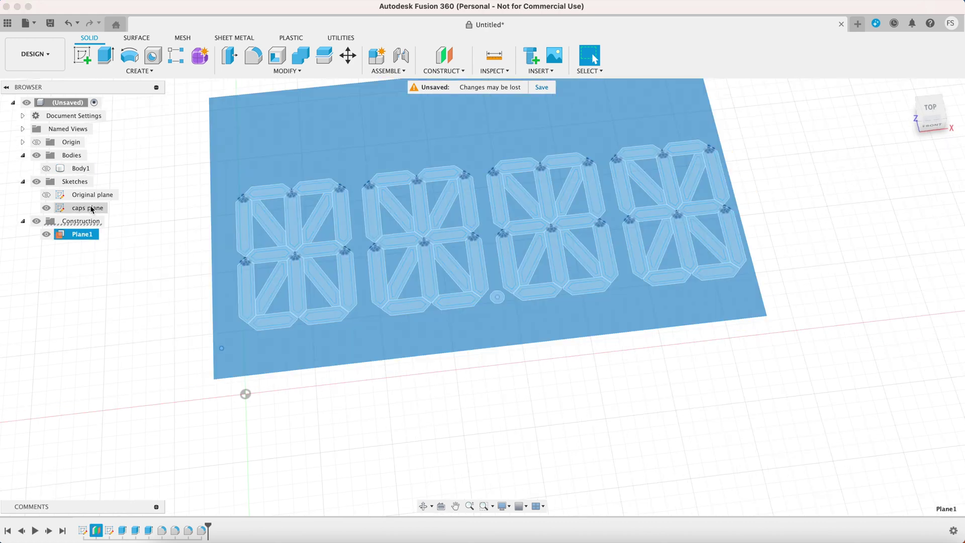
Step: Open the caps plane sketch for editing and hide its dimensions and constraints
{"action": "right_click", "coordinate": [92, 208]}
{"action": "left_click", "coordinate": [132, 241]}
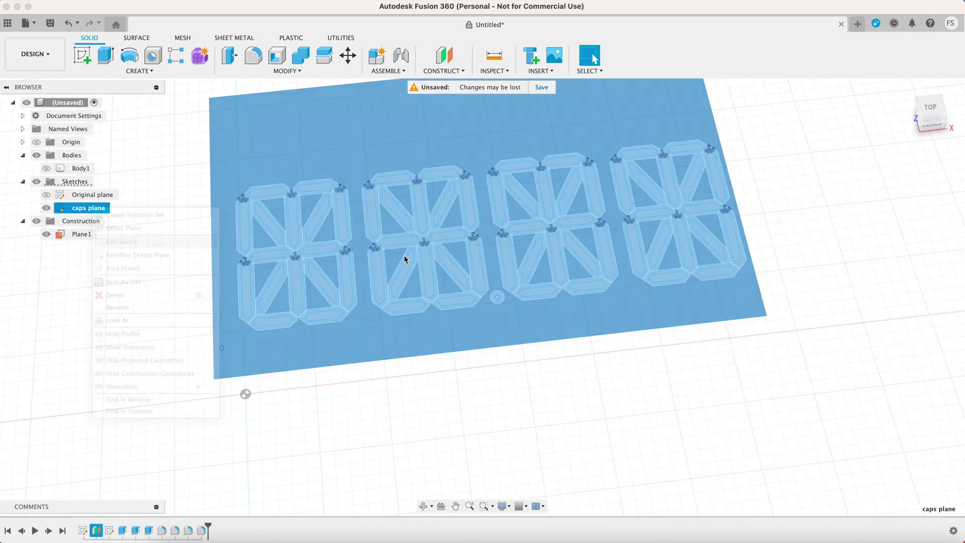
{"action": "left_click", "coordinate": [919, 299]}
{"action": "left_click", "coordinate": [920, 316]}
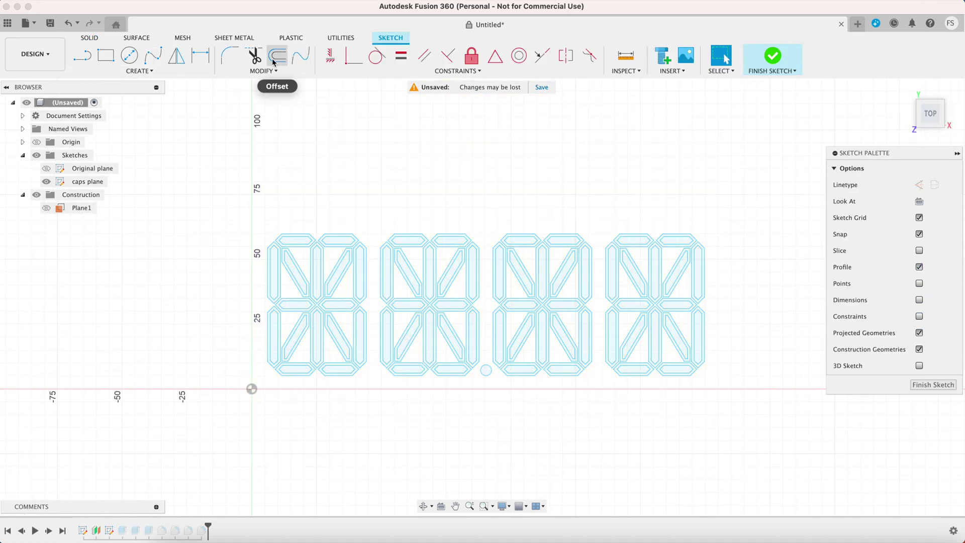
Step: Offset the outlines of the first digit's upper-left vertical segment and top-left horizontal segment by -0.1 mm
{"action": "key", "text": "o"}
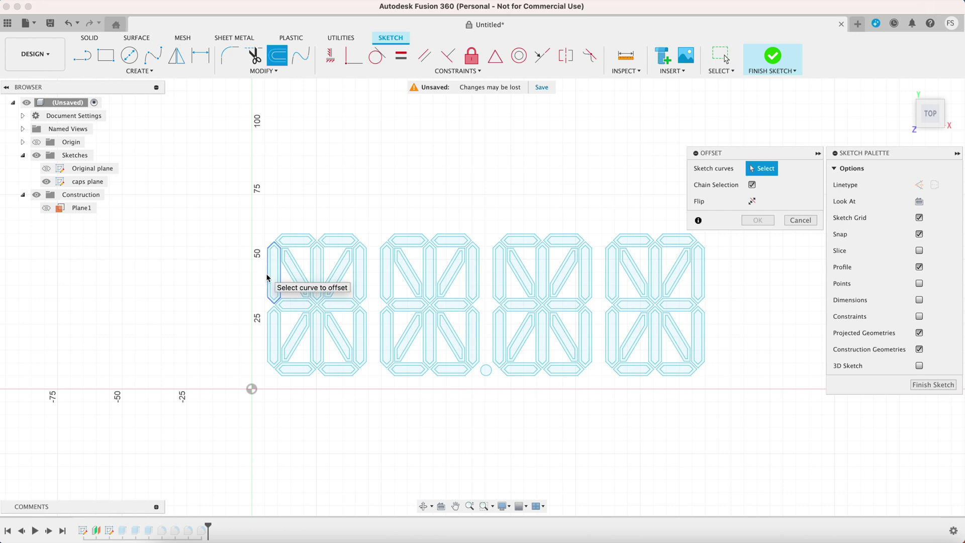
{"action": "left_click", "coordinate": [295, 281]}
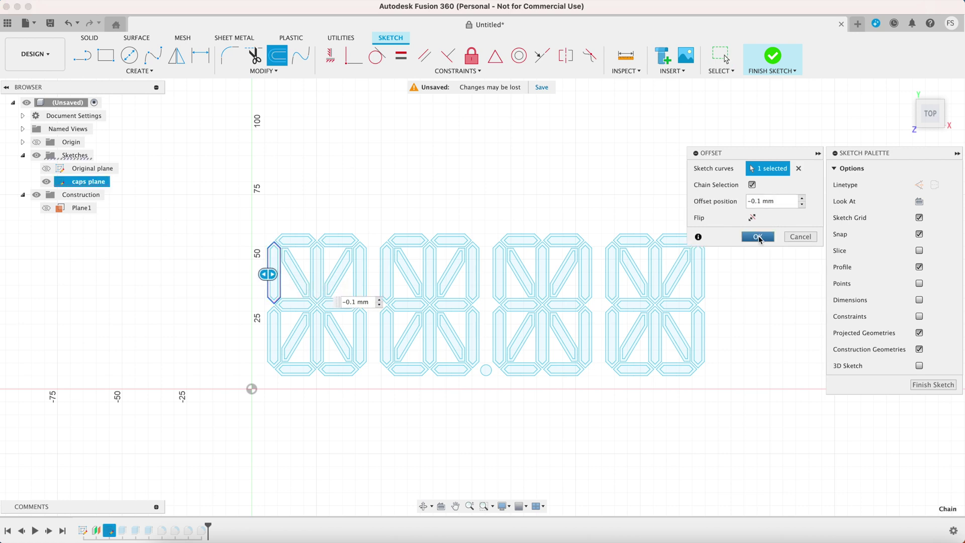
{"action": "key", "text": "Return"}
{"action": "key", "text": "o"}
{"action": "left_click", "coordinate": [297, 235]}
{"action": "type", "text": "-0.1"}
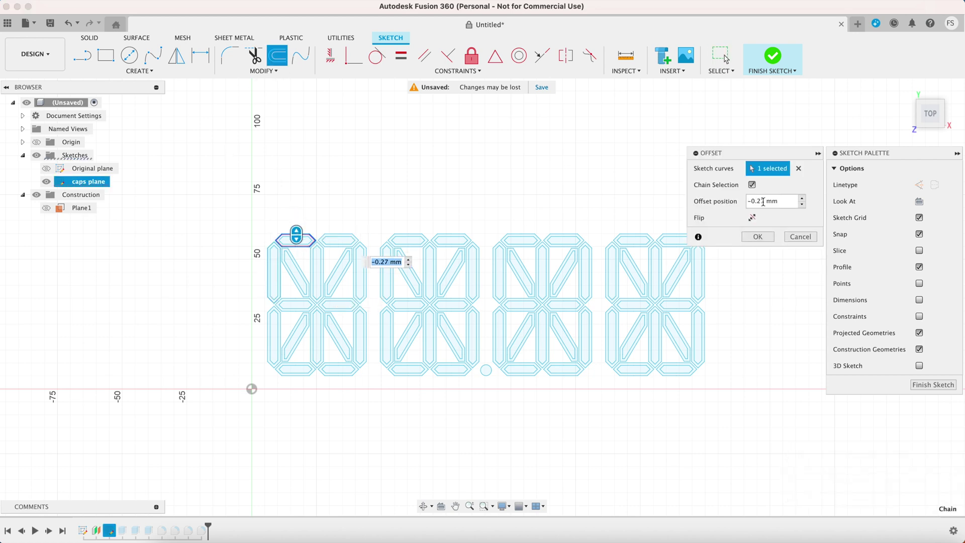
{"action": "key", "text": "Return"}
Step: Offset the outlines of the first digit's upper-left and lower-left diagonal segments inward by 0.1 mm
{"action": "scroll", "coordinate": [381, 297], "scroll_direction": "up", "scroll_amount": 3}
{"action": "key", "text": "o"}
{"action": "left_click", "coordinate": [260, 249]}
{"action": "left_click", "coordinate": [276, 60]}
{"action": "left_click", "coordinate": [260, 334]}
{"action": "type", "text": "0"}
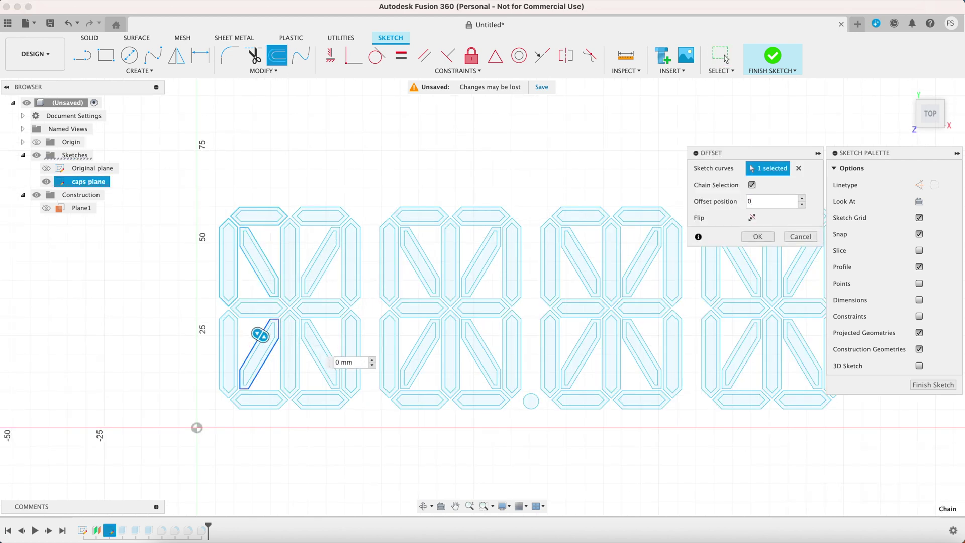
{"action": "key", "text": "Return"}
Step: Offset the decimal dot's circle by -0.1 mm
{"action": "key", "text": "o"}
{"action": "middle_click_drag", "start_coordinate": [531, 401], "coordinate": [516, 393]}
{"action": "left_click", "coordinate": [517, 391]}
{"action": "key", "text": "Return"}
{"action": "key", "text": "o"}
{"action": "left_click", "coordinate": [517, 393]}
{"action": "type", "text": "-0.1"}
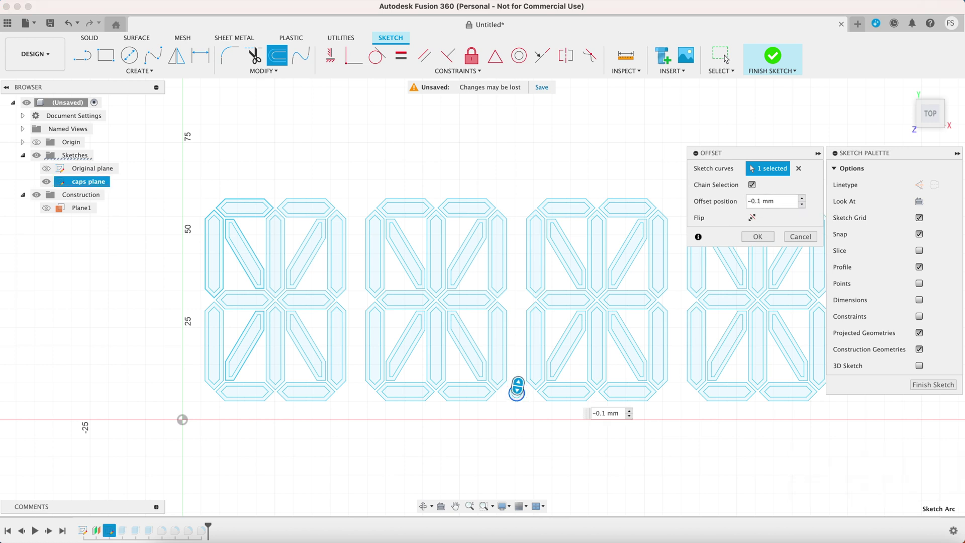
{"action": "key", "text": "Return"}
Step: Delete the sketch geometry of the other three digits and the first digit's right half, keeping the decimal dot, and finish the sketch
{"action": "mouse_move", "coordinate": [528, 182]}
{"action": "left_mouse_down"}
{"action": "mouse_move", "coordinate": [817, 363]}
{"action": "mouse_move", "coordinate": [804, 360]}
{"action": "left_mouse_up"}
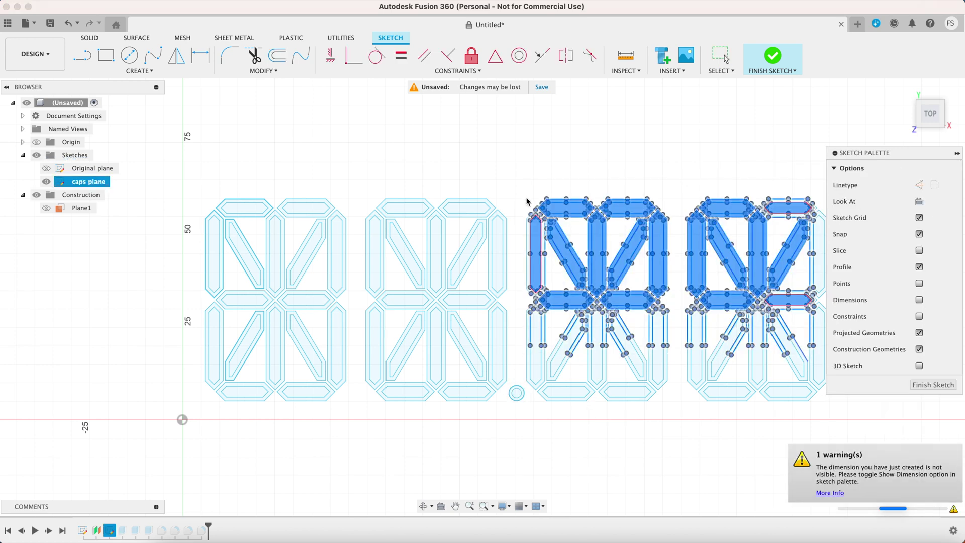
{"action": "key", "text": "Delete"}
{"action": "left_click_drag", "start_coordinate": [519, 202], "coordinate": [613, 384]}
{"action": "key", "text": "Delete"}
{"action": "middle_click_drag", "start_coordinate": [723, 271], "coordinate": [675, 270]}
{"action": "left_click_drag", "start_coordinate": [784, 189], "coordinate": [484, 410]}
{"action": "key", "text": "Delete"}
{"action": "left_click_drag", "start_coordinate": [457, 176], "coordinate": [232, 425]}
{"action": "key", "text": "Delete"}
{"action": "middle_click_drag", "start_coordinate": [438, 211], "coordinate": [497, 211]}
{"action": "left_click_drag", "start_coordinate": [496, 203], "coordinate": [535, 394]}
{"action": "key", "text": "Delete"}
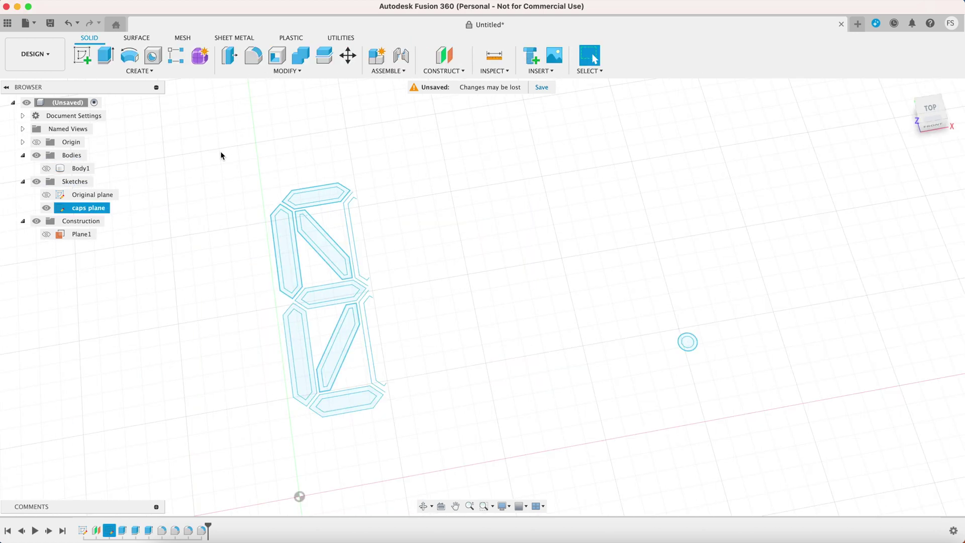
Step: Extrude the ring profile of the upper-left vertical segment -10 mm as a new body
{"action": "left_click", "coordinate": [105, 59]}
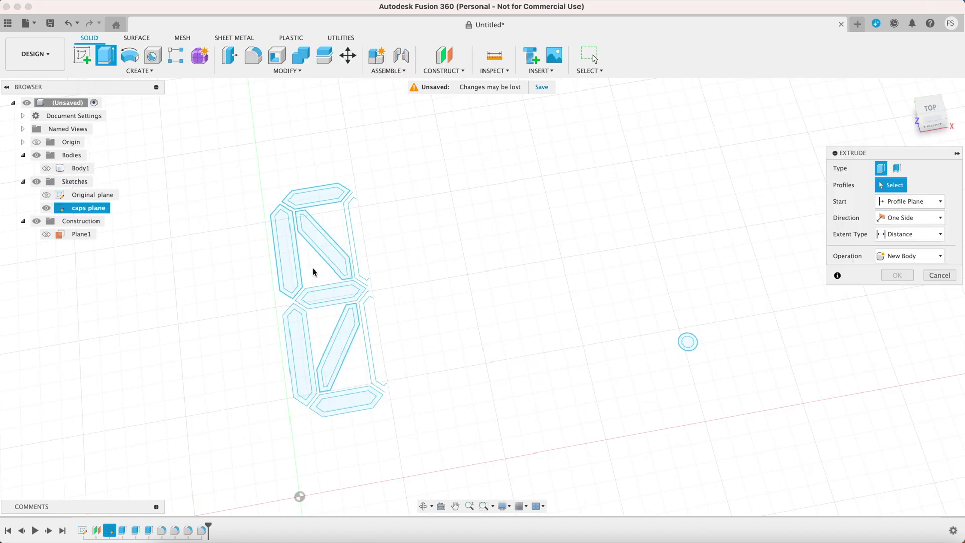
{"action": "left_click", "coordinate": [280, 264]}
{"action": "left_click_drag", "start_coordinate": [290, 261], "coordinate": [302, 289]}
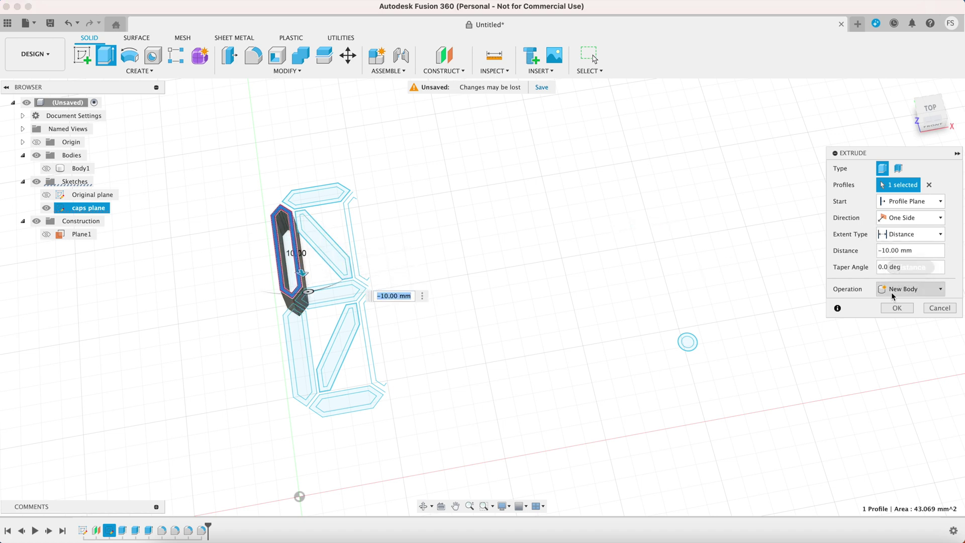
{"action": "left_click", "coordinate": [897, 308]}
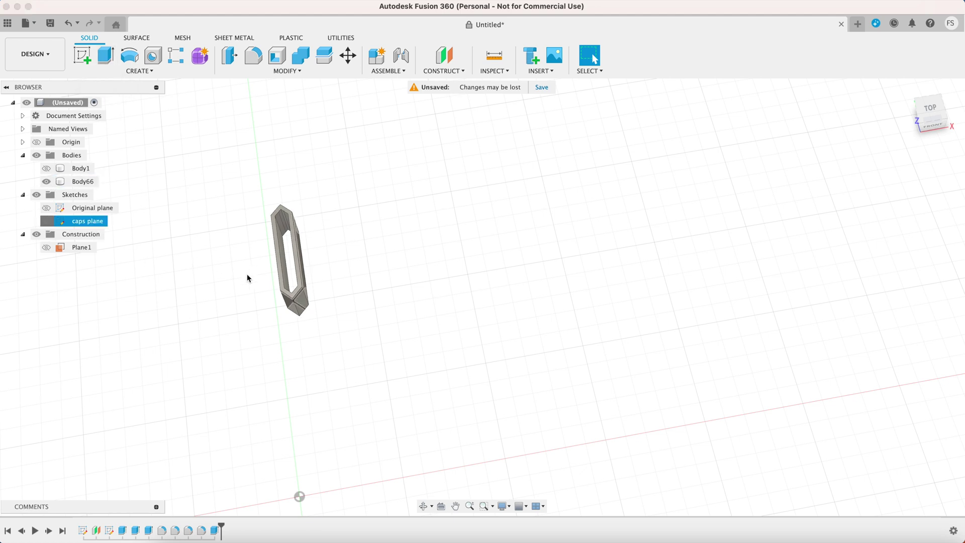
Step: Show the caps plane sketch again and extrude the vertical segment's inner profile -0.4 mm, joining it to the ring body
{"action": "key", "text": "v"}
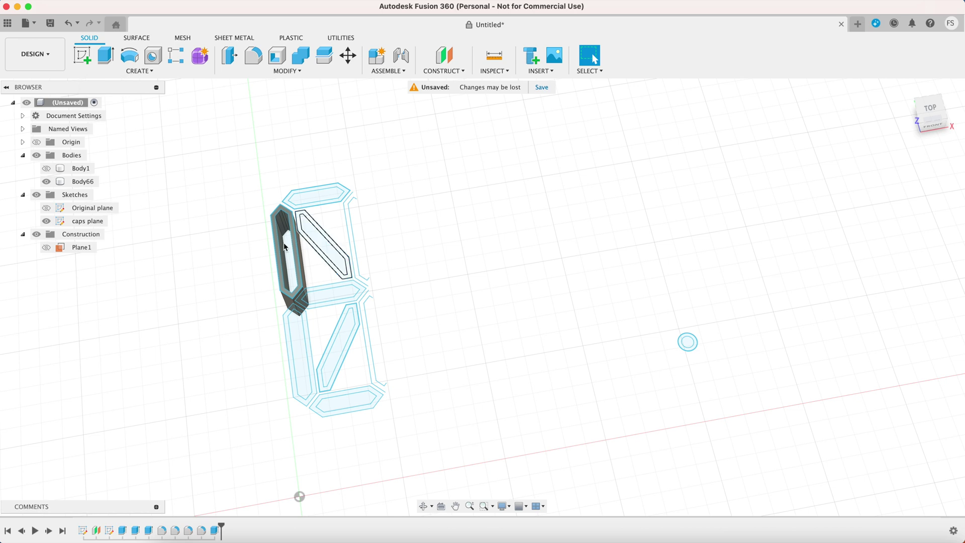
{"action": "key", "text": "e"}
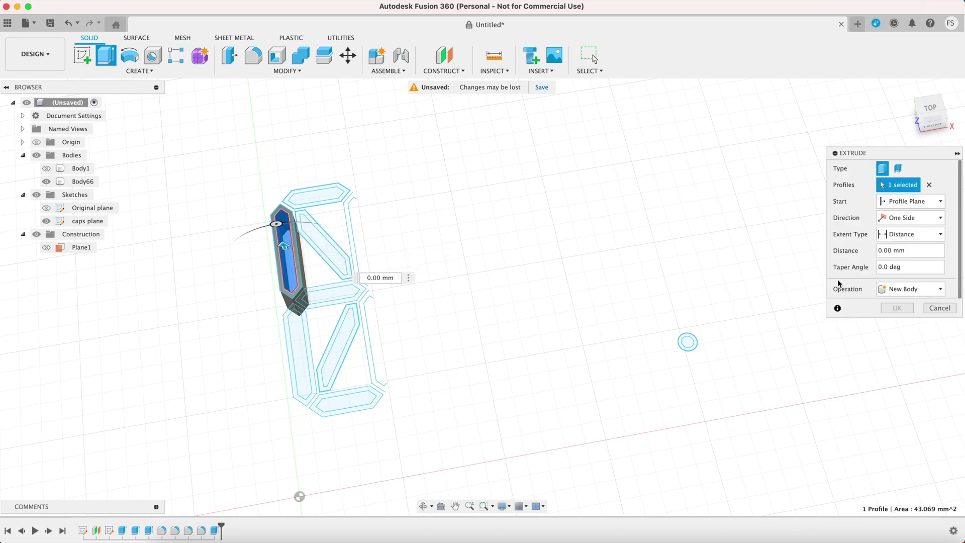
{"action": "type", "text": "-0.4"}
{"action": "key", "text": "Return"}
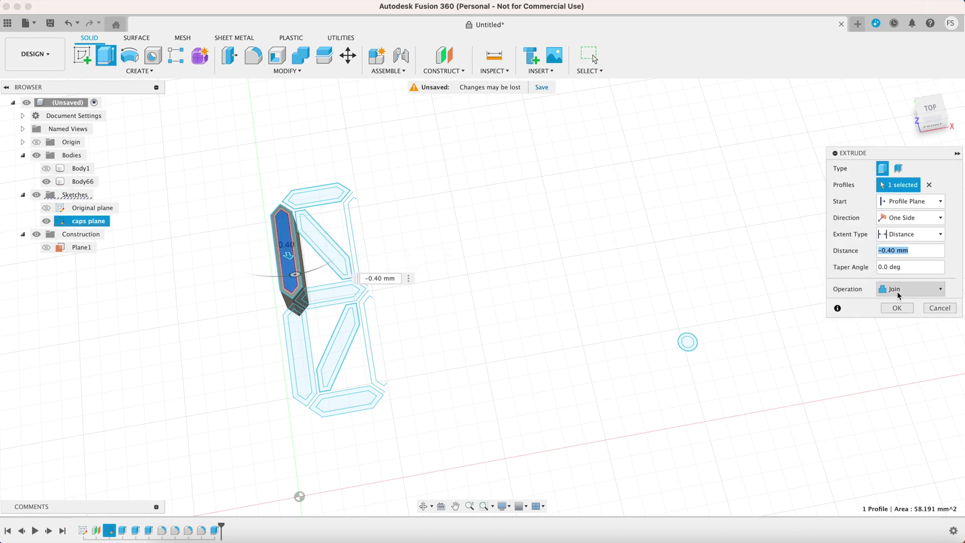
{"action": "left_click", "coordinate": [897, 308]}
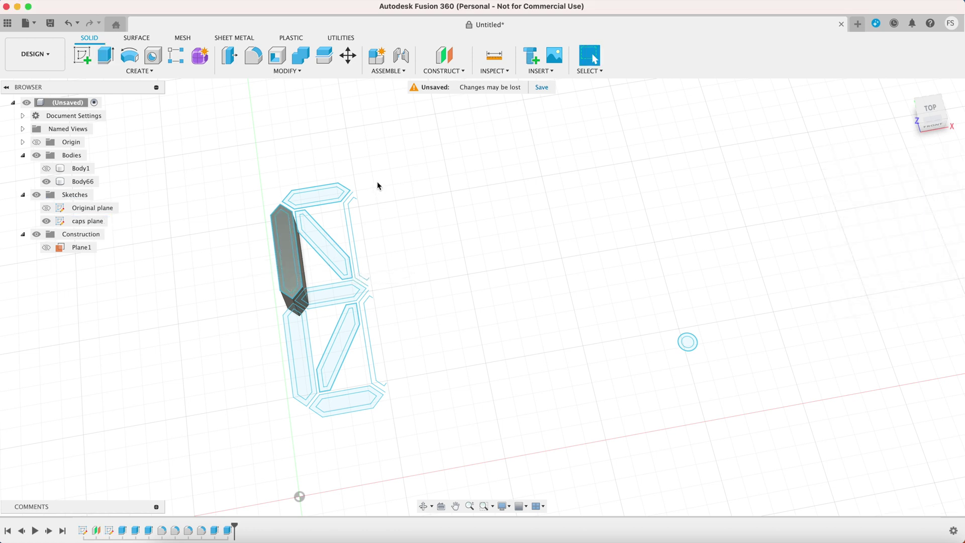
Step: Extrude the top horizontal, upper diagonal and lower diagonal segment profiles -10 mm as new cap bodies
{"action": "key", "text": "e"}
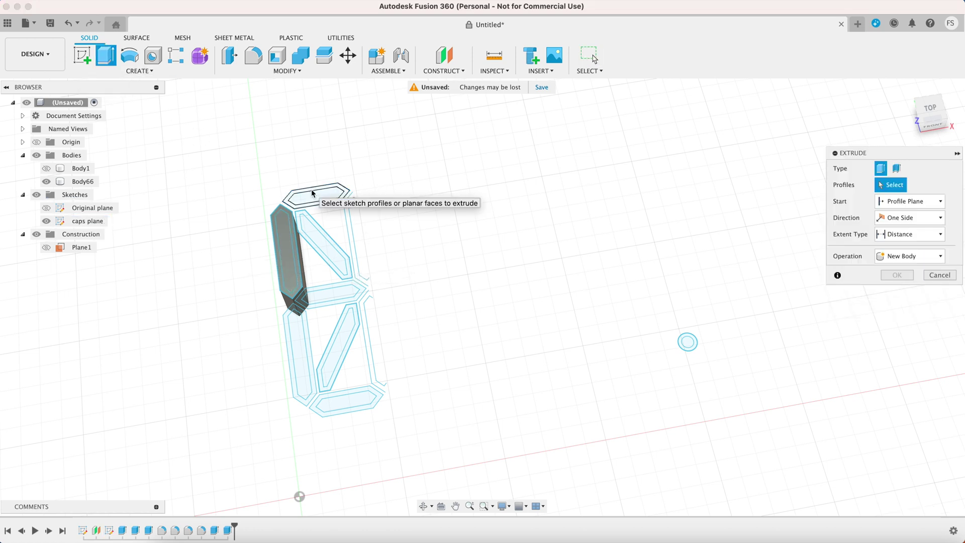
{"action": "left_click", "coordinate": [312, 191]}
{"action": "type", "text": "-10"}
{"action": "left_click", "coordinate": [898, 308]}
{"action": "left_click", "coordinate": [323, 245]}
{"action": "type", "text": "-10"}
{"action": "left_click", "coordinate": [898, 308]}
{"action": "left_click", "coordinate": [338, 347]}
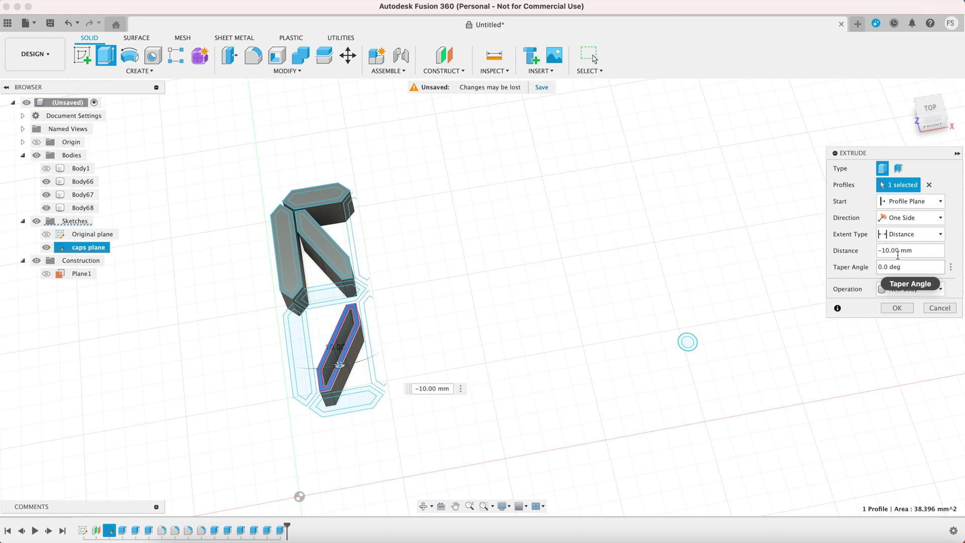
{"action": "left_click", "coordinate": [897, 309]}
Step: Extrude the decimal dot's ring and inner profiles to form the dot's cap
{"action": "left_click", "coordinate": [98, 61]}
{"action": "left_click", "coordinate": [681, 341]}
{"action": "left_click", "coordinate": [897, 308]}
{"action": "left_click", "coordinate": [105, 57]}
{"action": "left_click", "coordinate": [688, 341]}
{"action": "left_click", "coordinate": [896, 309]}
Step: Show the plate body, rename it Base, and name the cap bodies Cap 1 to Cap 5
{"action": "middle_click_drag", "start_coordinate": [553, 281], "coordinate": [552, 231], "text": "shift"}
{"action": "left_click", "coordinate": [45, 170]}
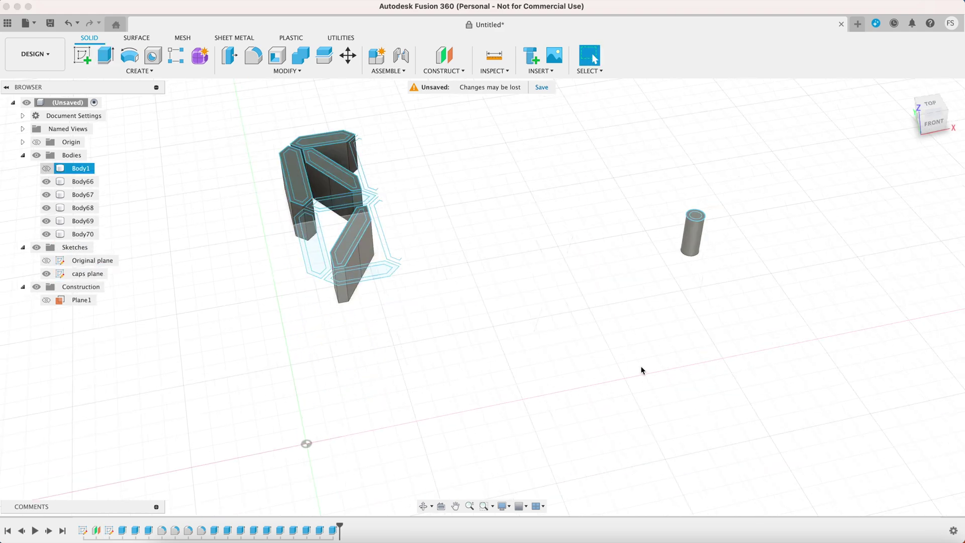
{"action": "left_click", "coordinate": [80, 170]}
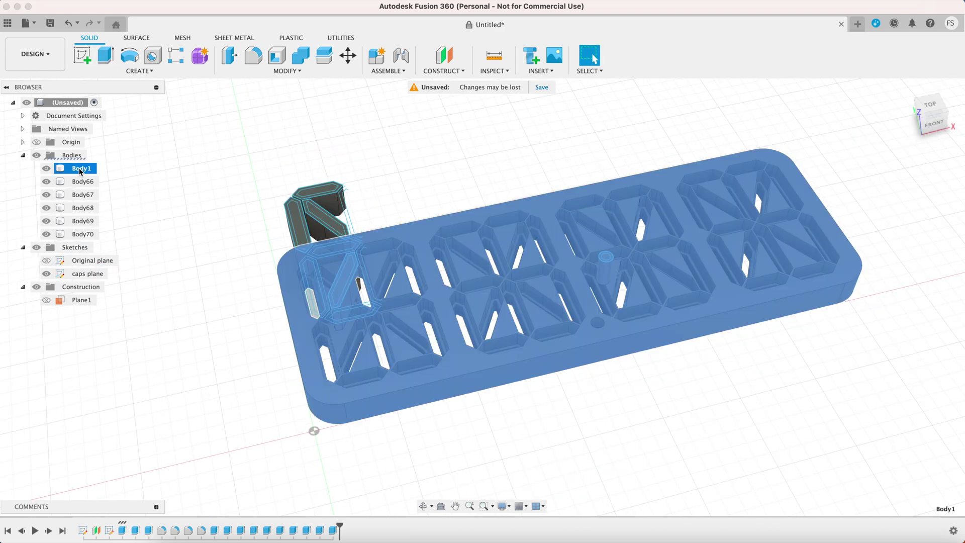
{"action": "type", "text": "Base"}
{"action": "key", "text": "Return"}
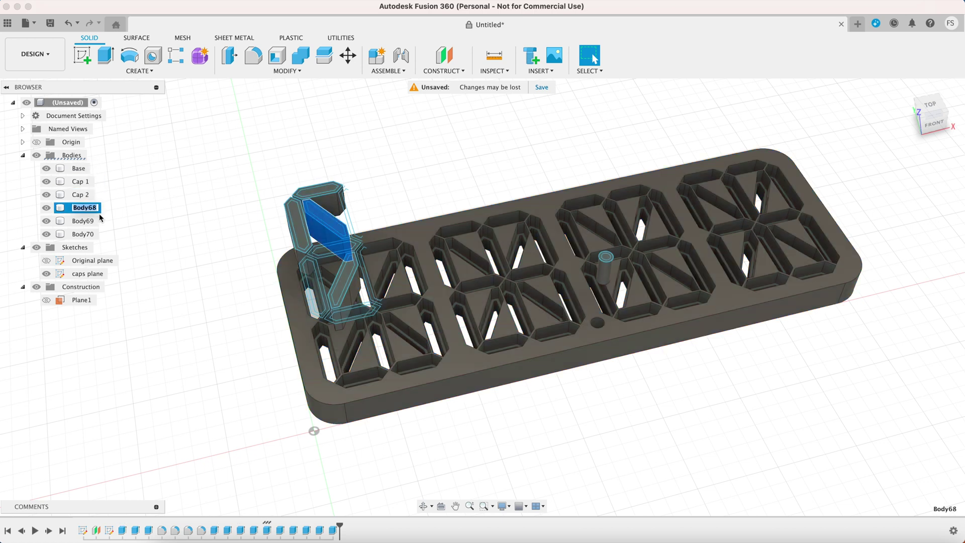
Step: Save the base and cap bodies as STL (Binary) meshes in millimetres with High refinement
{"action": "right_click", "coordinate": [78, 168]}
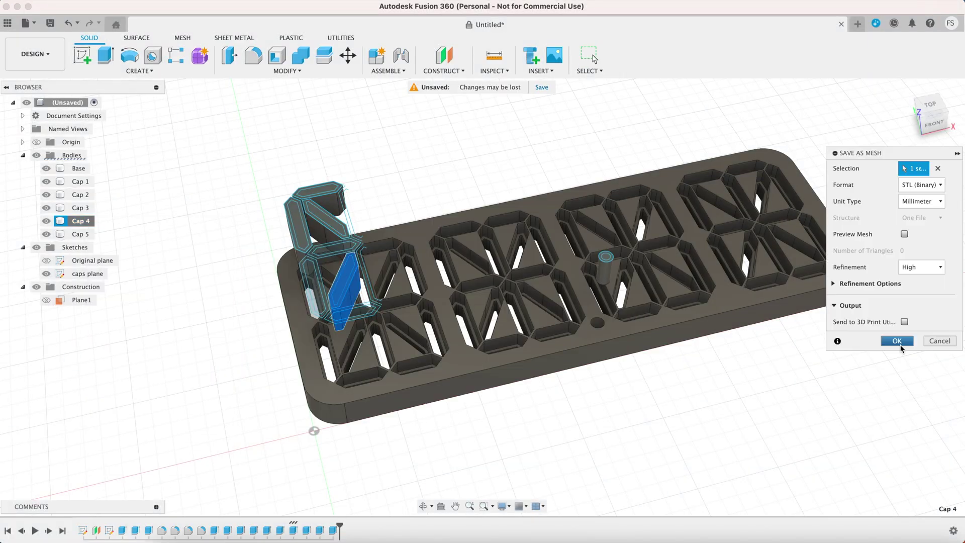
{"action": "left_click", "coordinate": [896, 340]}
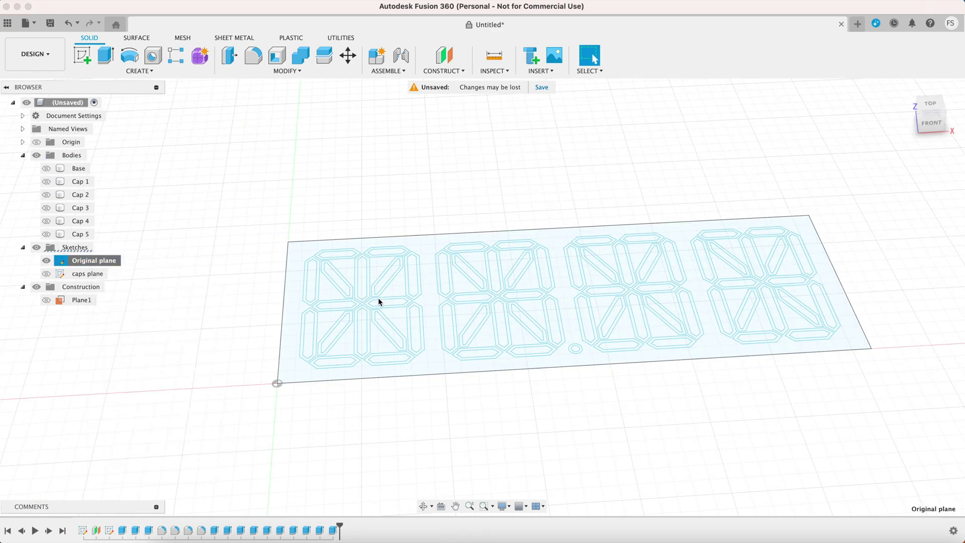
Step: Open the Original plane sketch for editing and pick the plate's rectangular outline for an offset
{"action": "double_click", "coordinate": [379, 302]}
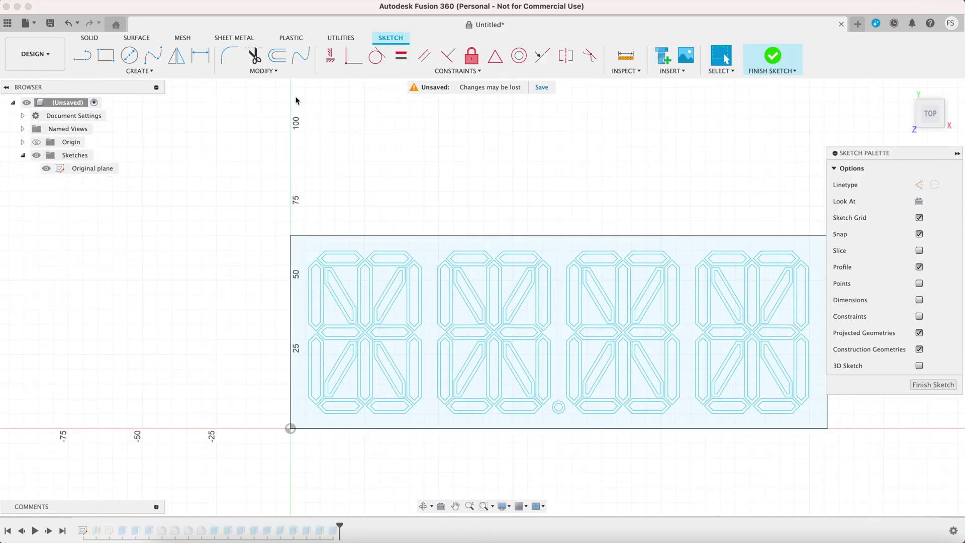
{"action": "left_click", "coordinate": [277, 56]}
{"action": "left_click", "coordinate": [431, 235]}
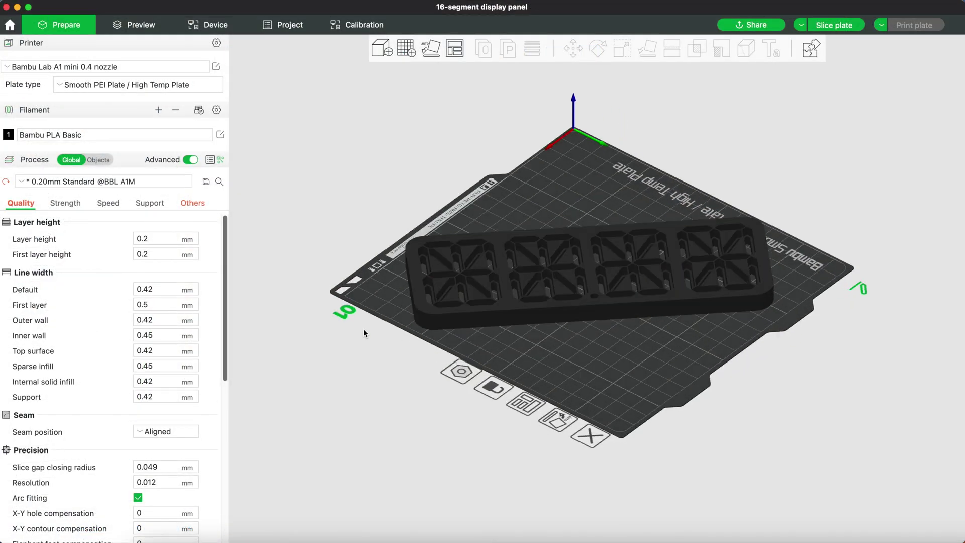
Step: In Bambu Studio, slice the 16-segment display panel's plate and close the send window of the Caps_tolerance 0.1mm print job
{"action": "left_click_drag", "start_coordinate": [364, 333], "coordinate": [441, 340]}
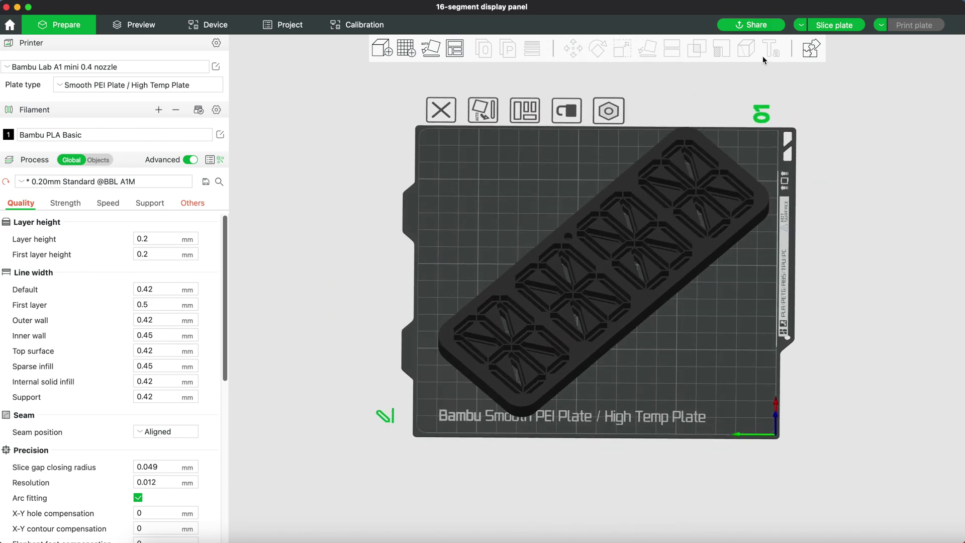
{"action": "left_click", "coordinate": [827, 26]}
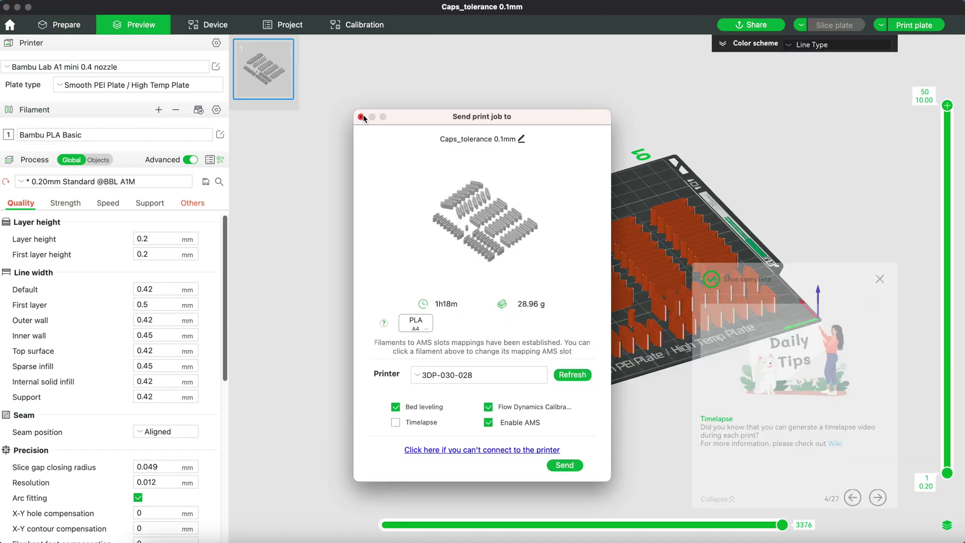
{"action": "left_click", "coordinate": [361, 117]}
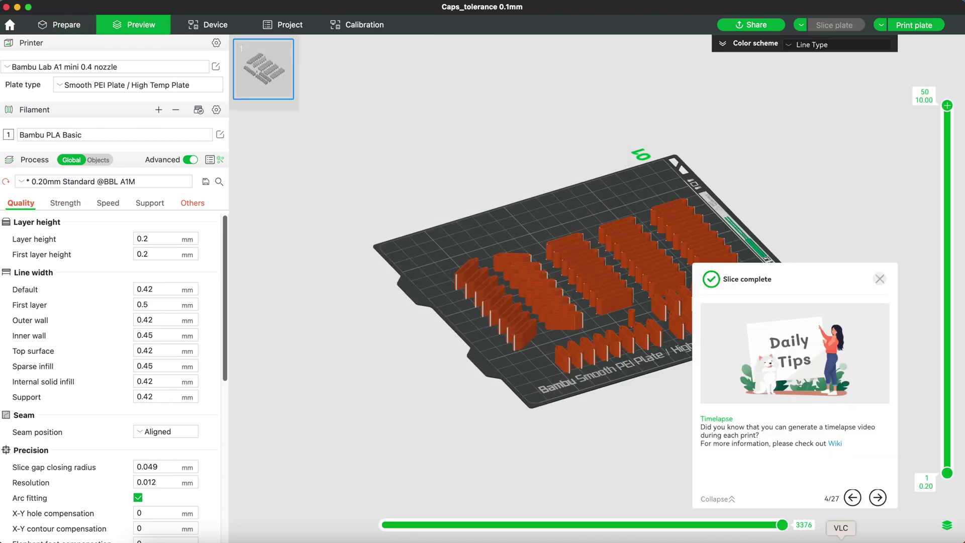